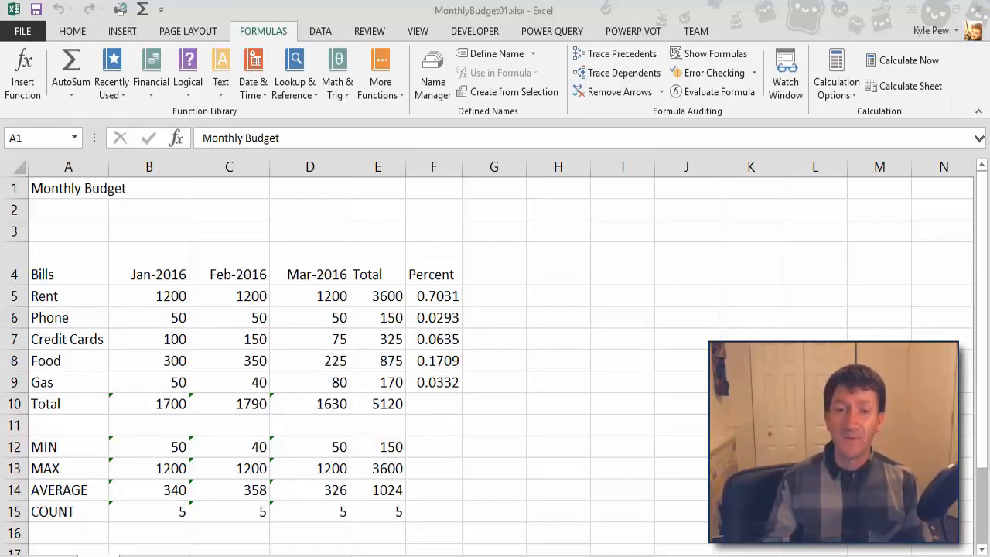
- Format the Monthly Budget title in A1 as bold with a font size of 28
left_click(64, 193)
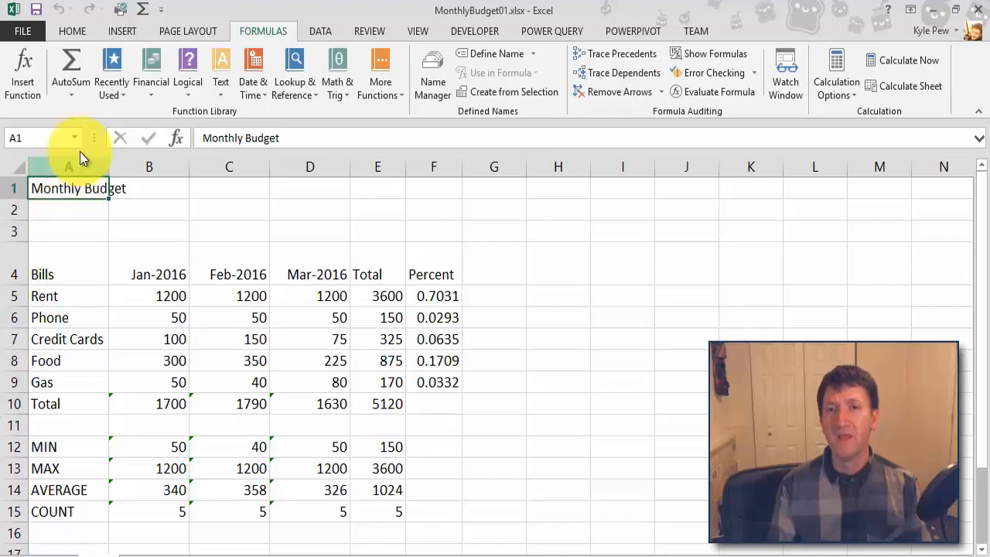
left_click(69, 31)
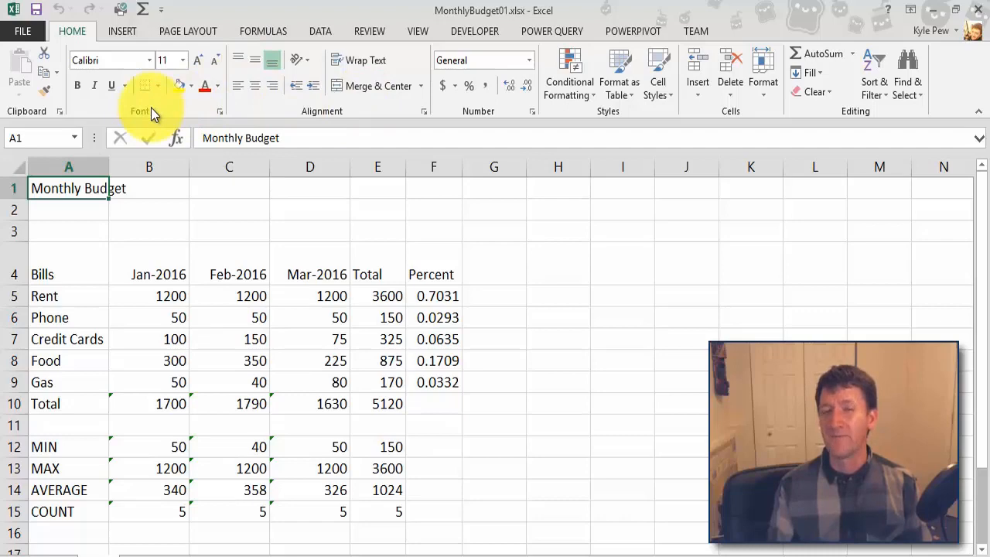
left_click(185, 61)
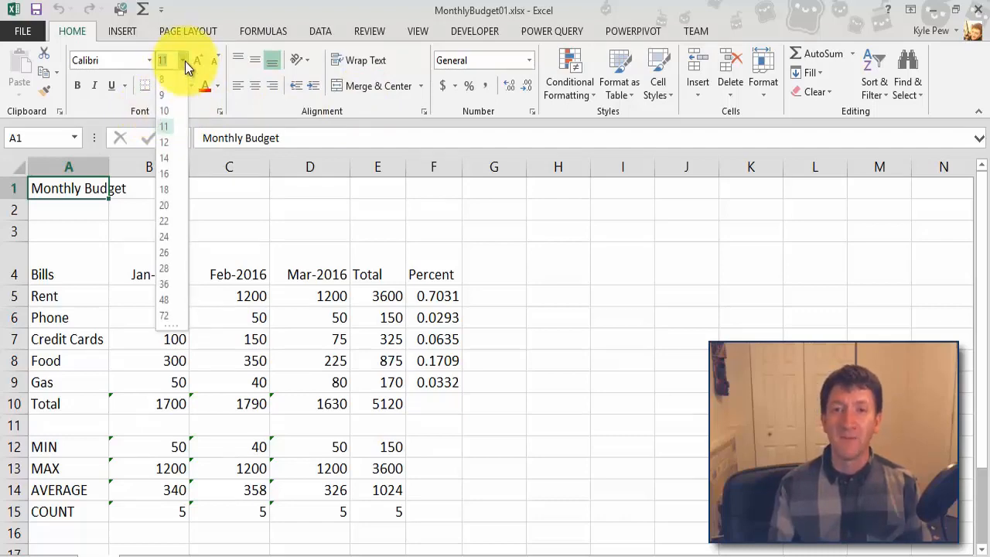
left_click(172, 266)
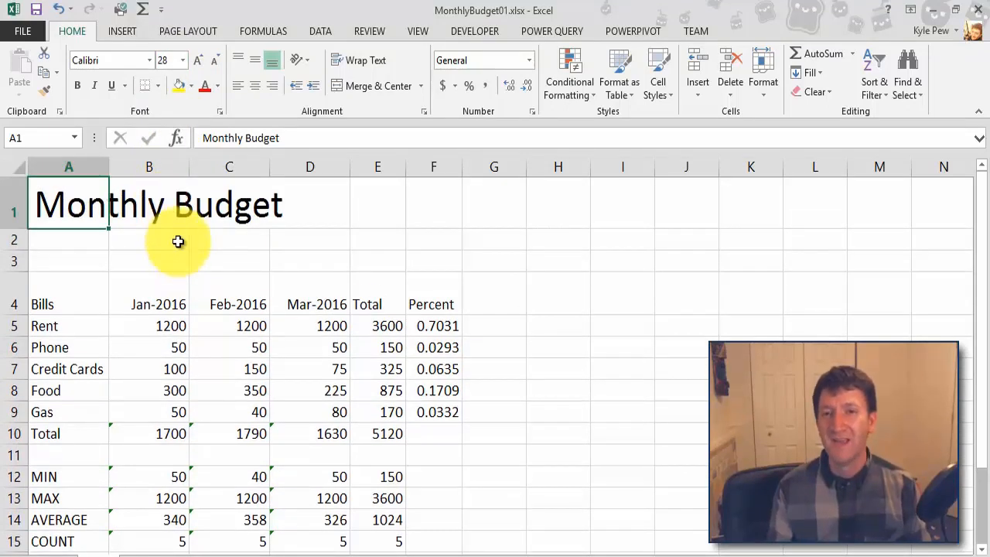
left_click(79, 89)
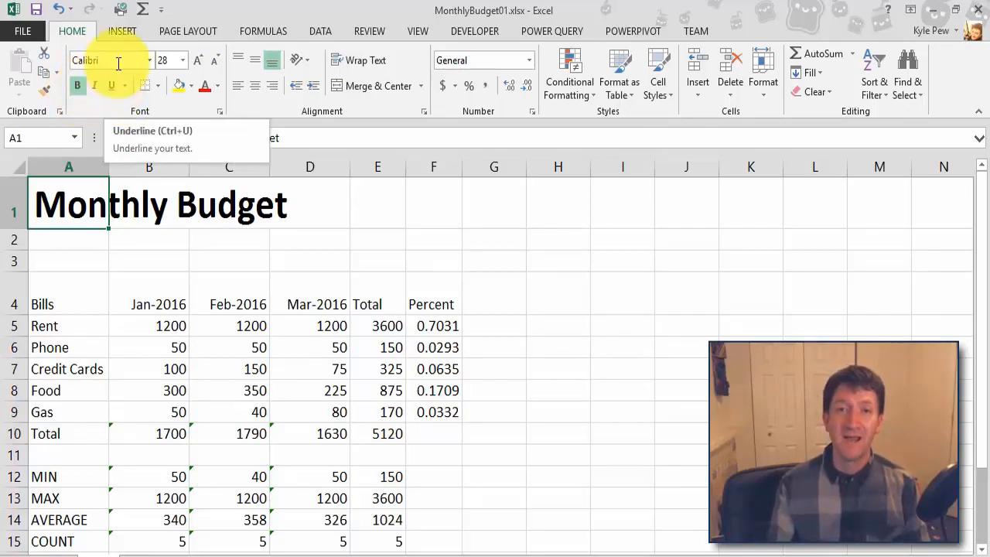
left_click(150, 60)
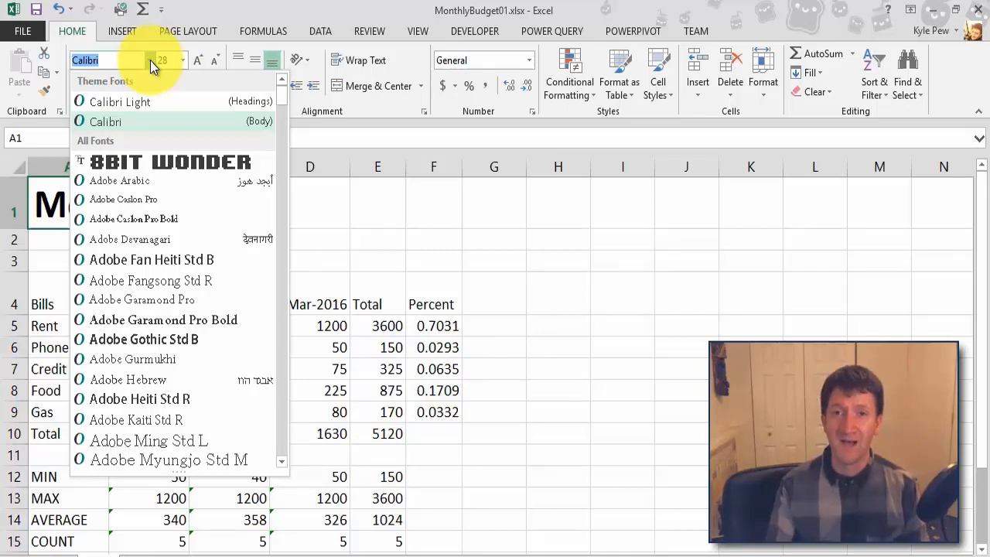
left_click(188, 17)
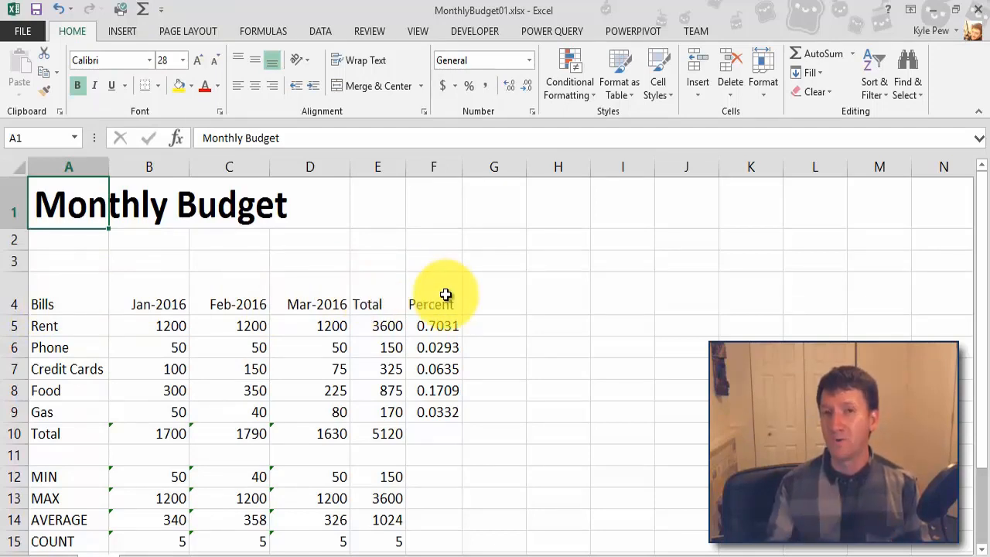
- Make the header labels in A4:F4 bold
left_click_drag(68, 291, 426, 282)
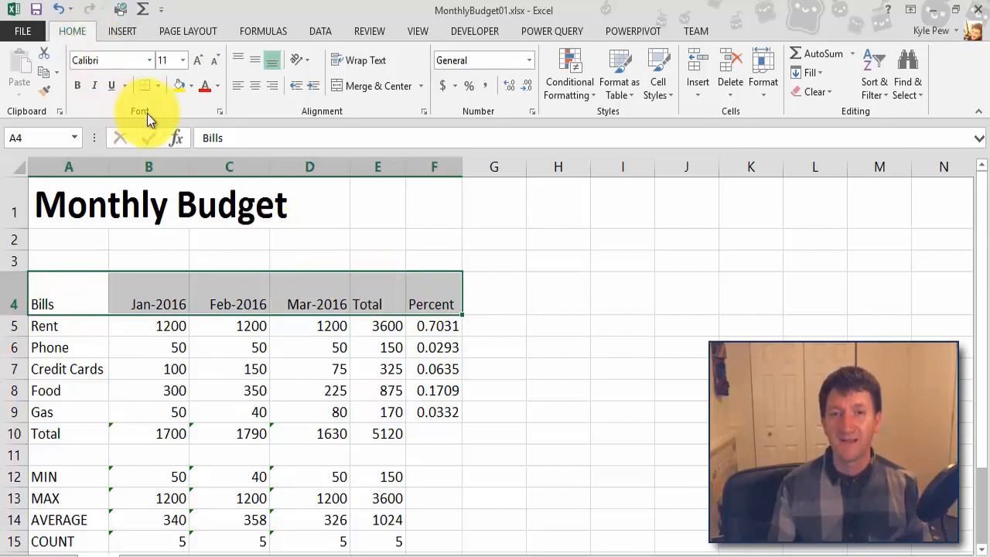
left_click(80, 88)
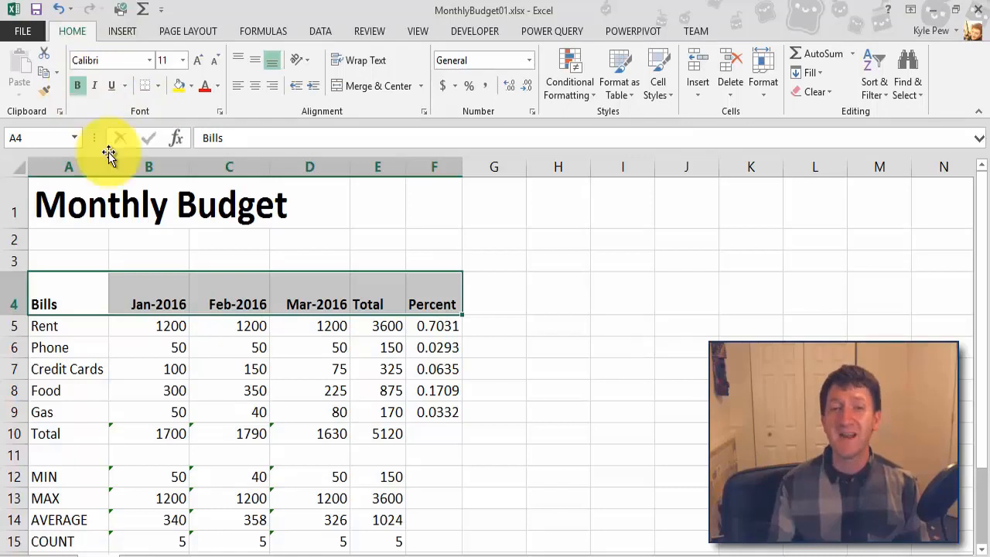
left_click(248, 375)
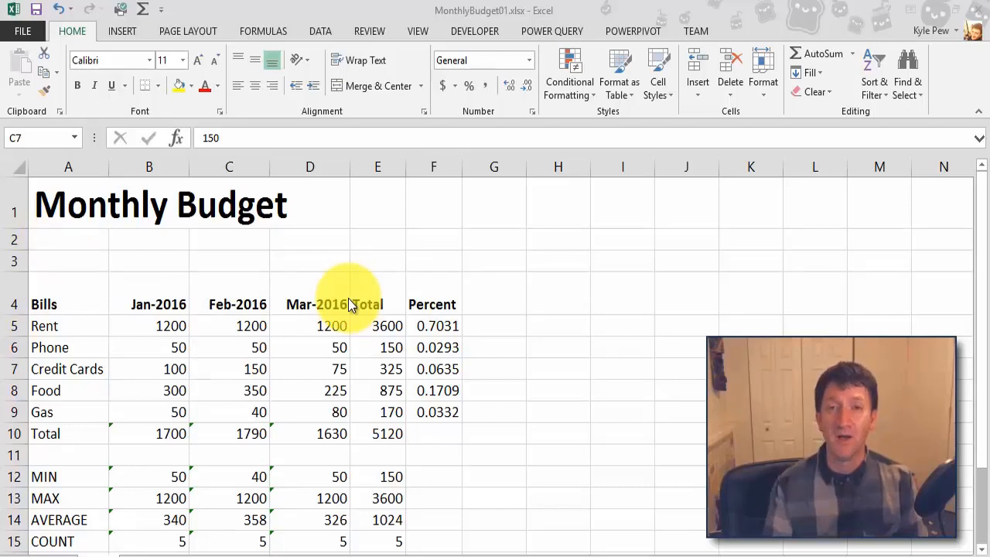
- Fill the header cells A4:F4 with a dark blue theme color
left_click(77, 289)
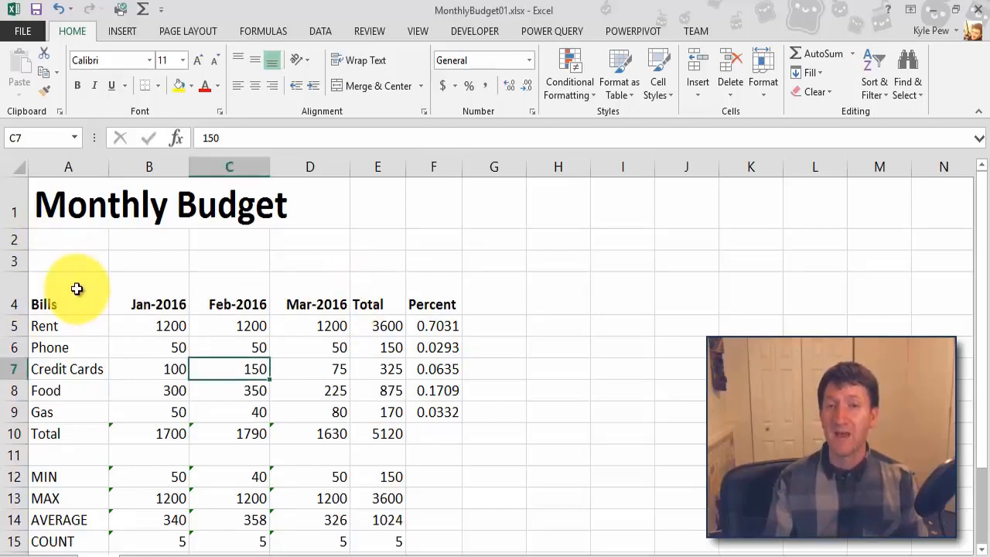
left_click_drag(76, 289, 443, 306)
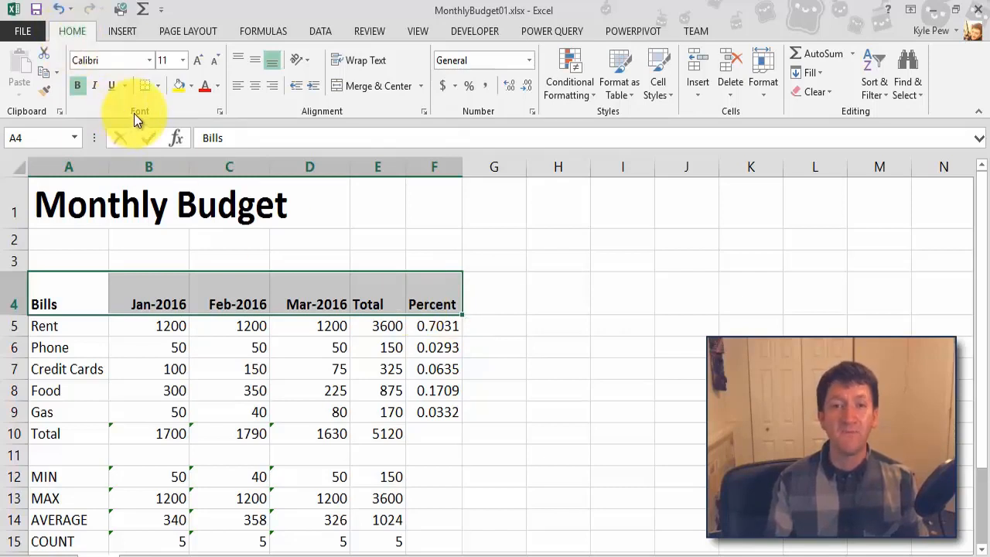
left_click(190, 86)
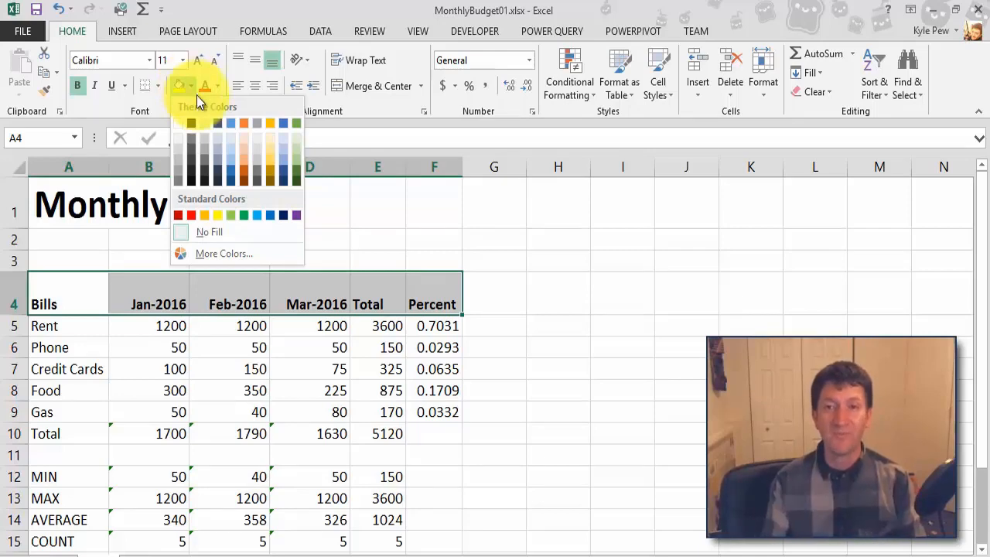
left_click(282, 172)
left_click(186, 375)
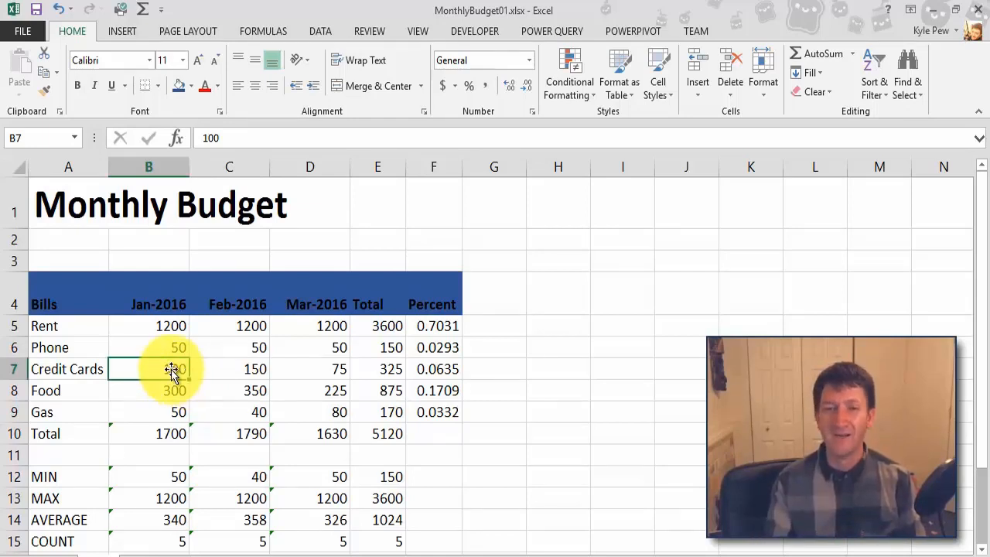
- Change the font color of the header cells A4:F4 to white
left_click_drag(46, 294, 418, 300)
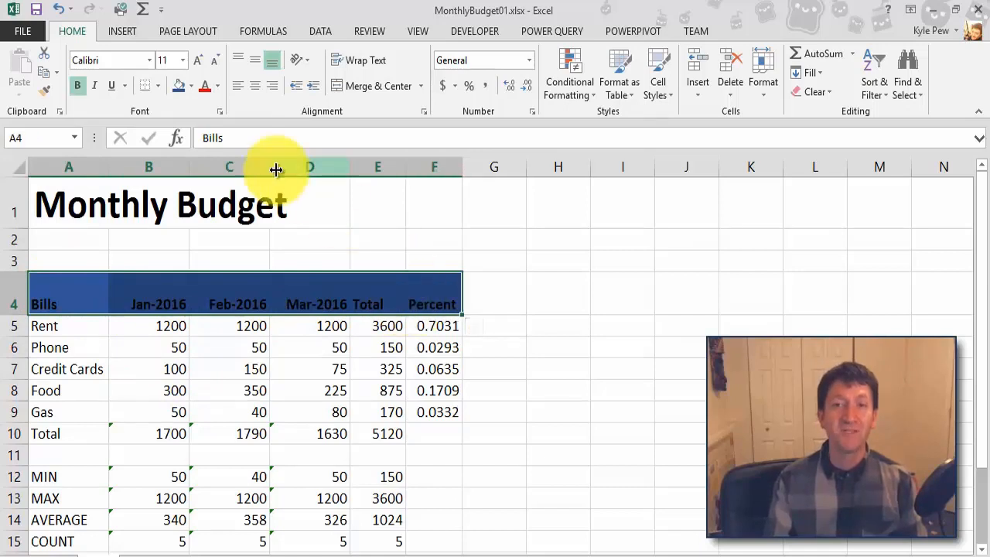
left_click(216, 87)
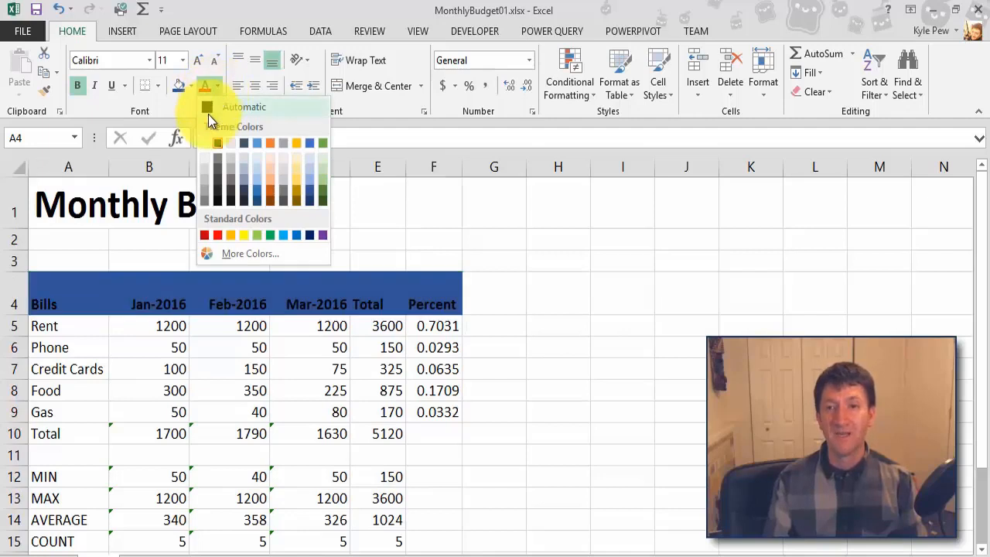
left_click(205, 139)
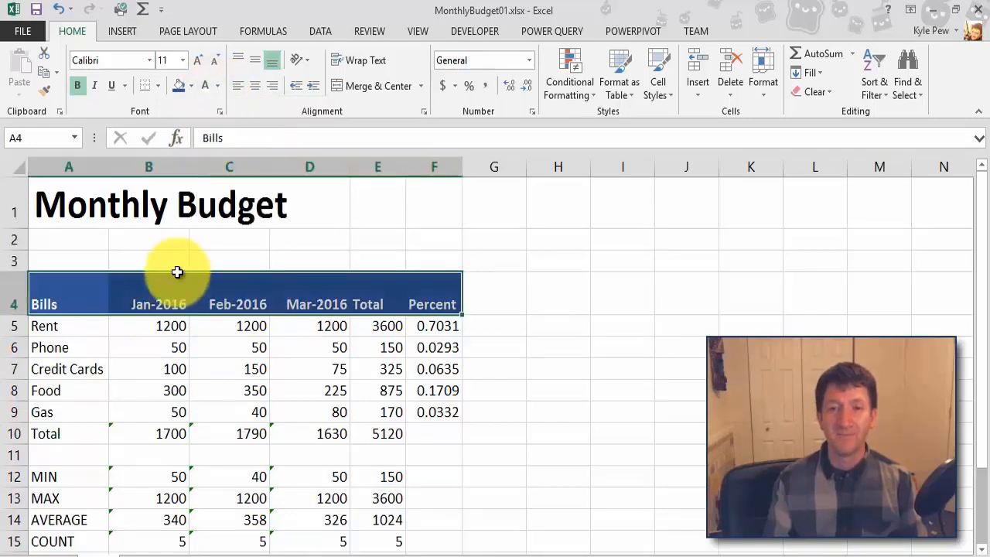
left_click(166, 347)
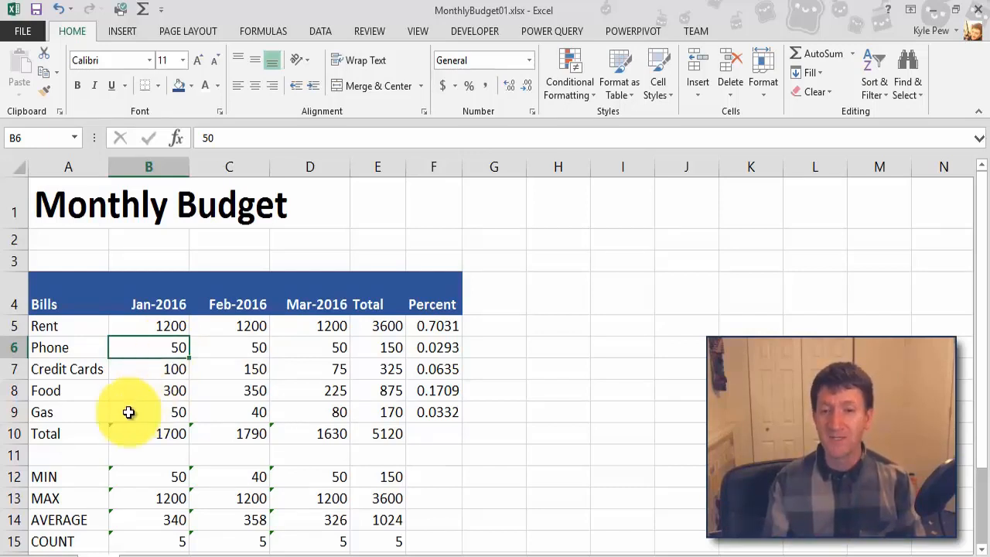
- Fill the Total row A10:E10 and the Total column values E5:E9 together with a medium gray theme color
left_click(69, 433)
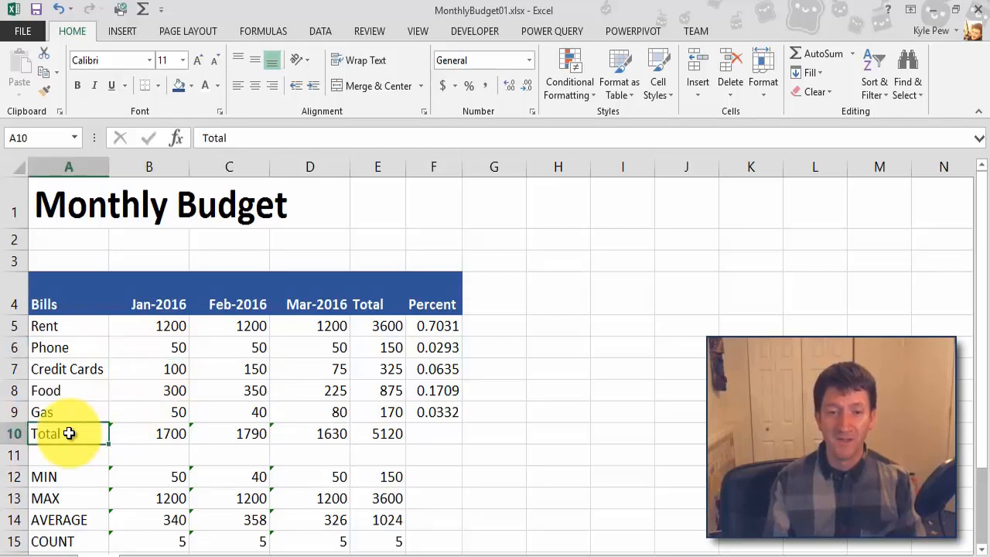
left_click_drag(69, 432, 365, 430)
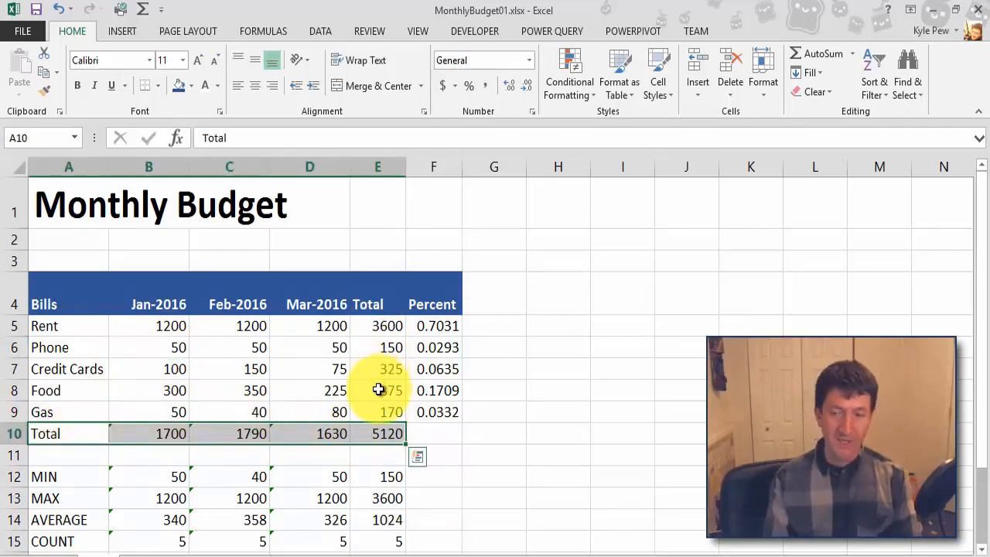
left_click_drag(380, 325, 374, 403)
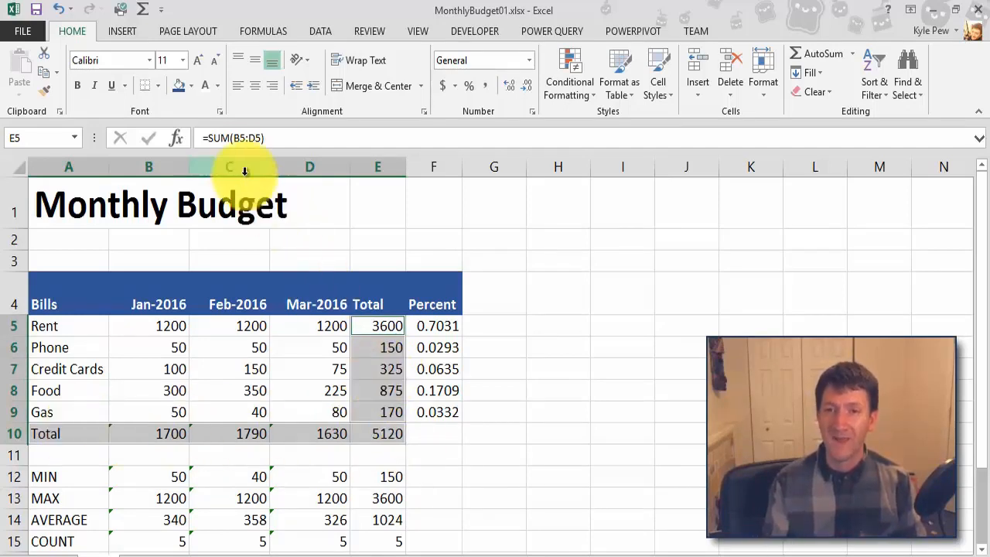
left_click(189, 87)
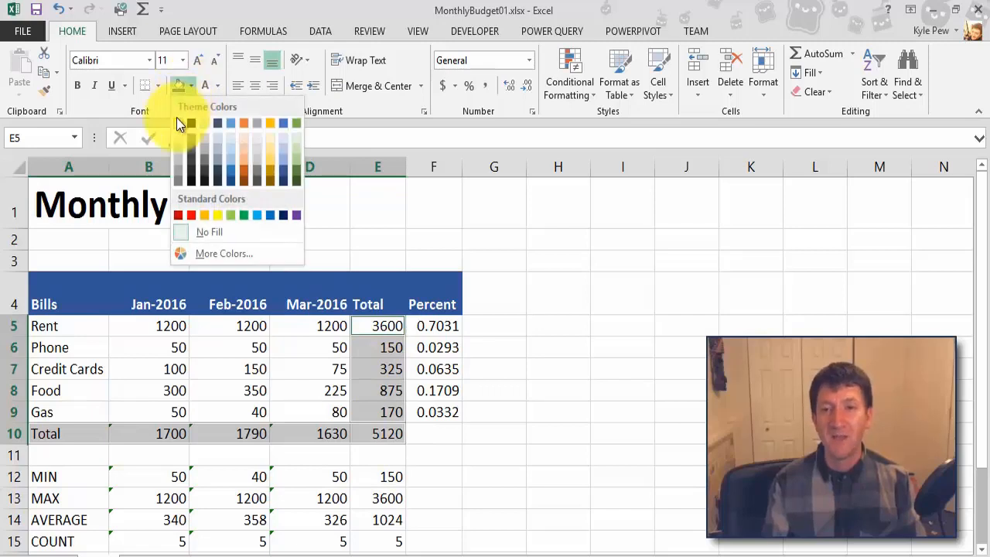
left_click(177, 164)
left_click(484, 351)
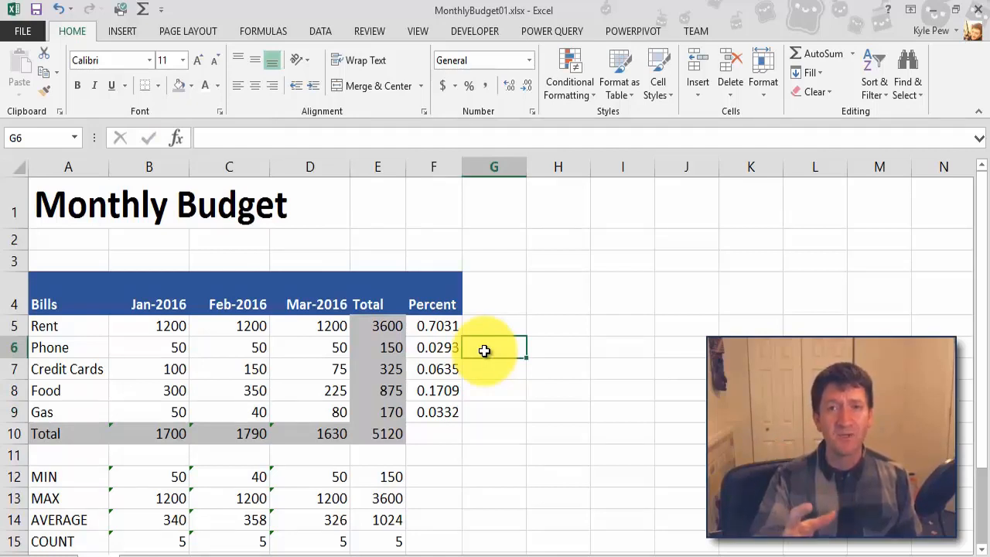
- Fill the bill names in A5:A9 with a lighter gray theme color than the totals
left_click(58, 332)
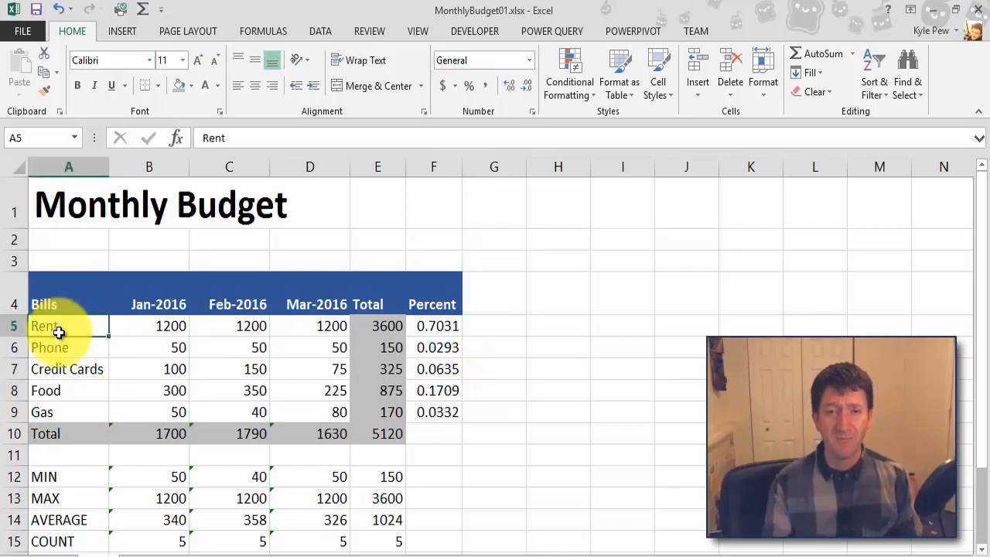
left_click_drag(59, 332, 66, 408)
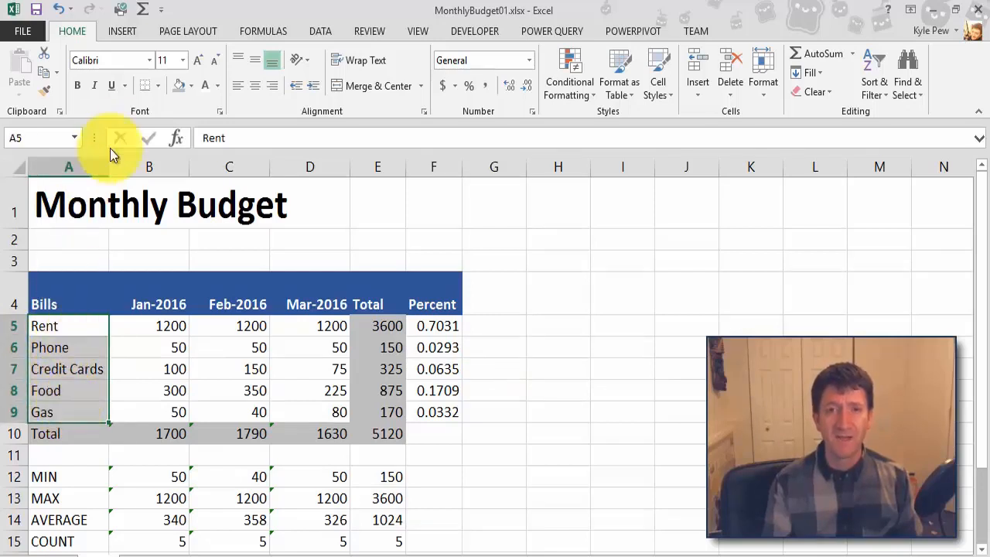
left_click(192, 85)
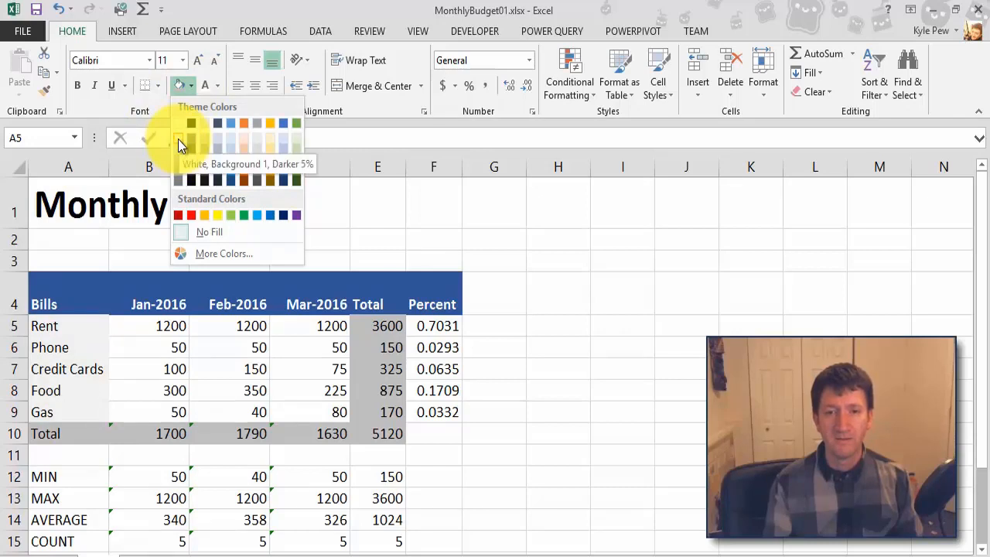
left_click(180, 146)
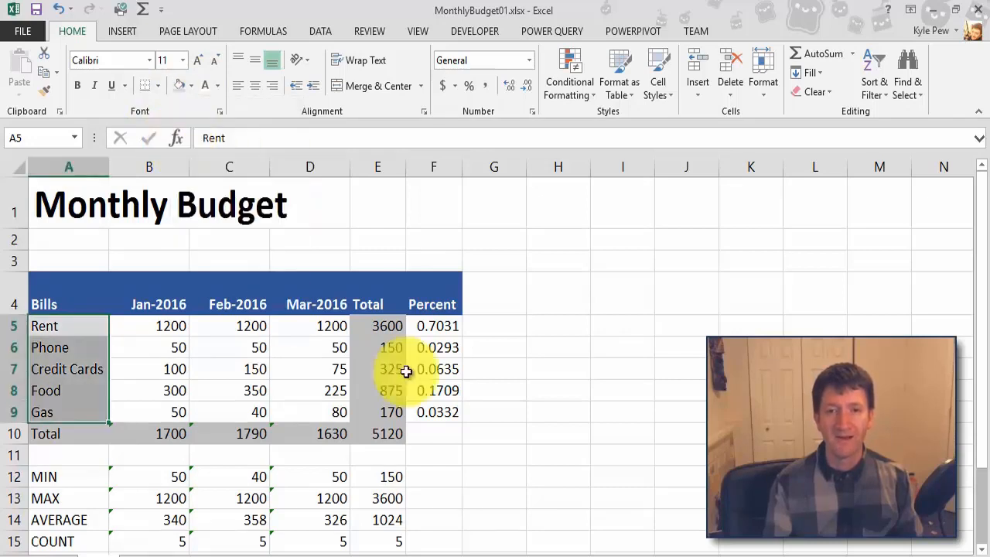
left_click(506, 403)
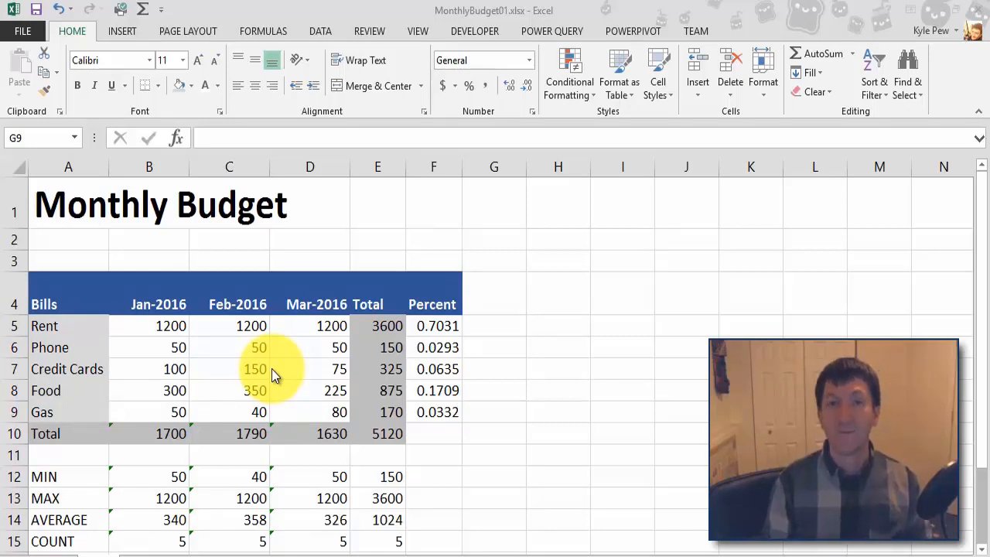
- Apply a thick bottom border to the Gas row across A9:F9, separating the bills from the totals
left_click(57, 435)
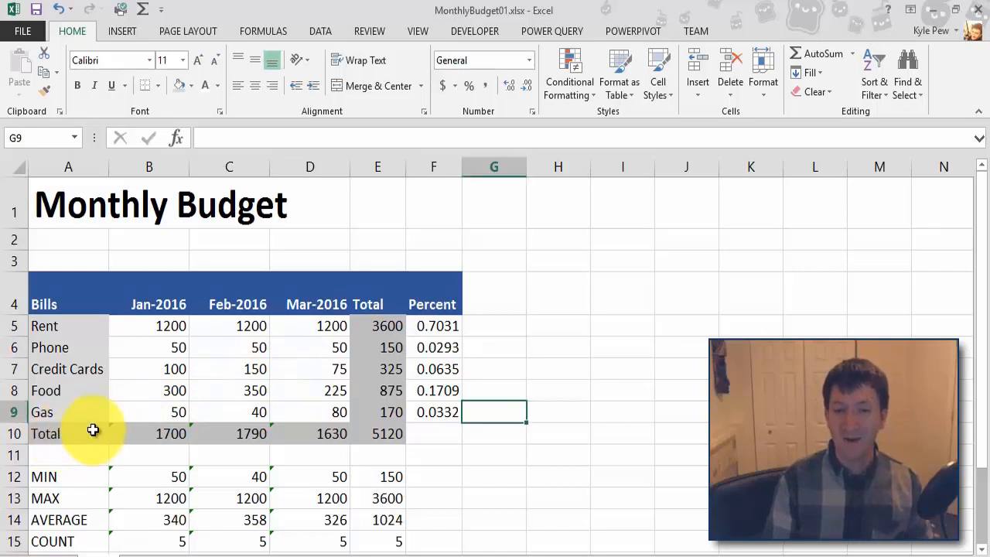
left_click(53, 415)
left_click_drag(53, 415, 418, 423)
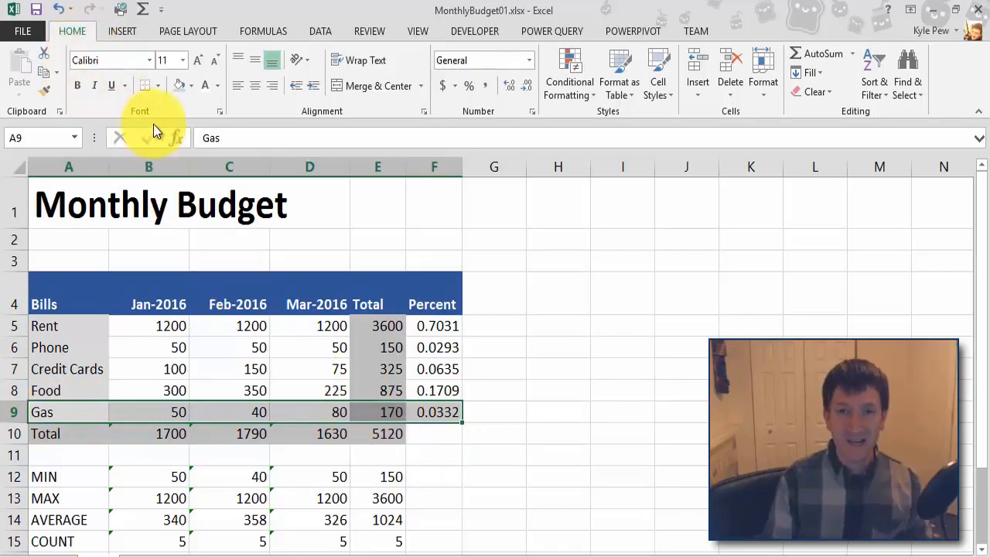
left_click(158, 85)
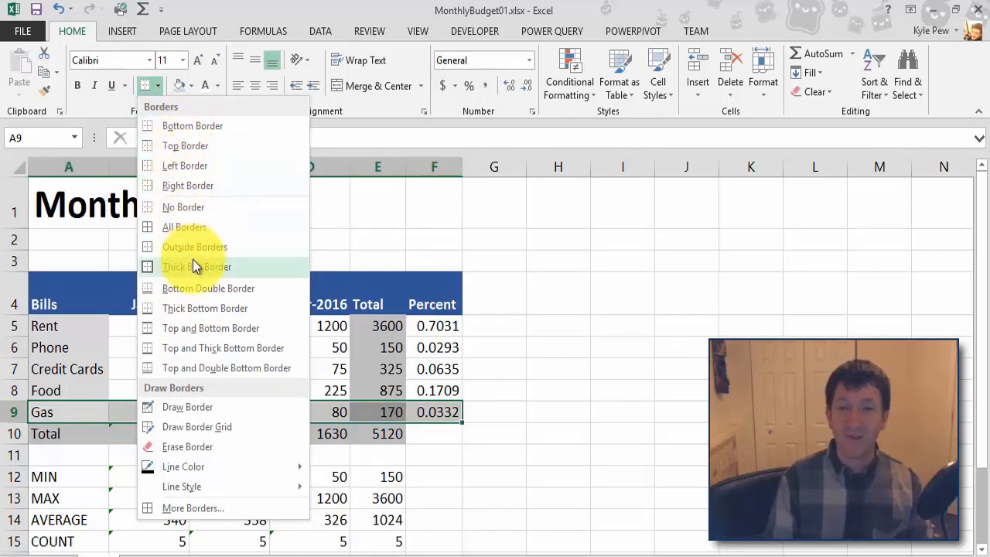
left_click(197, 307)
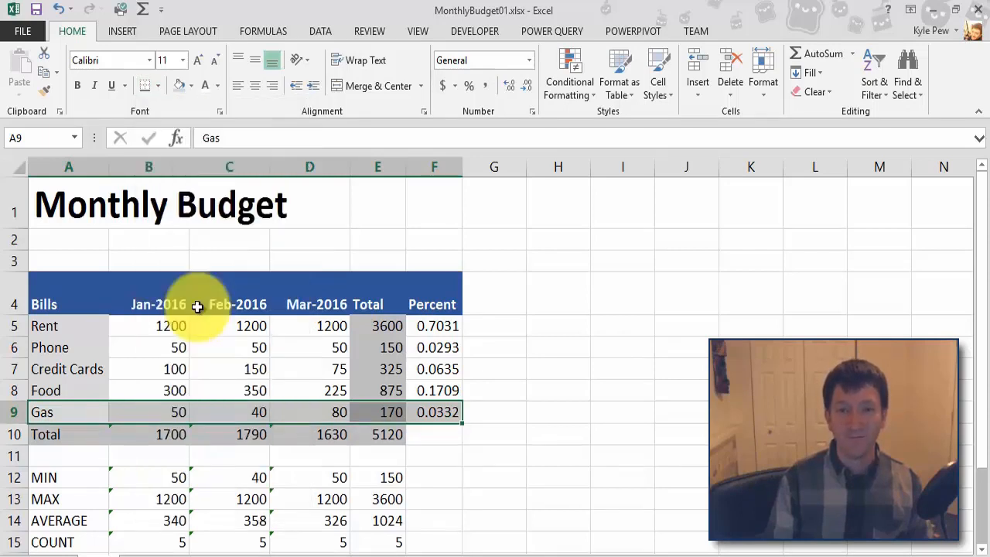
left_click(530, 308)
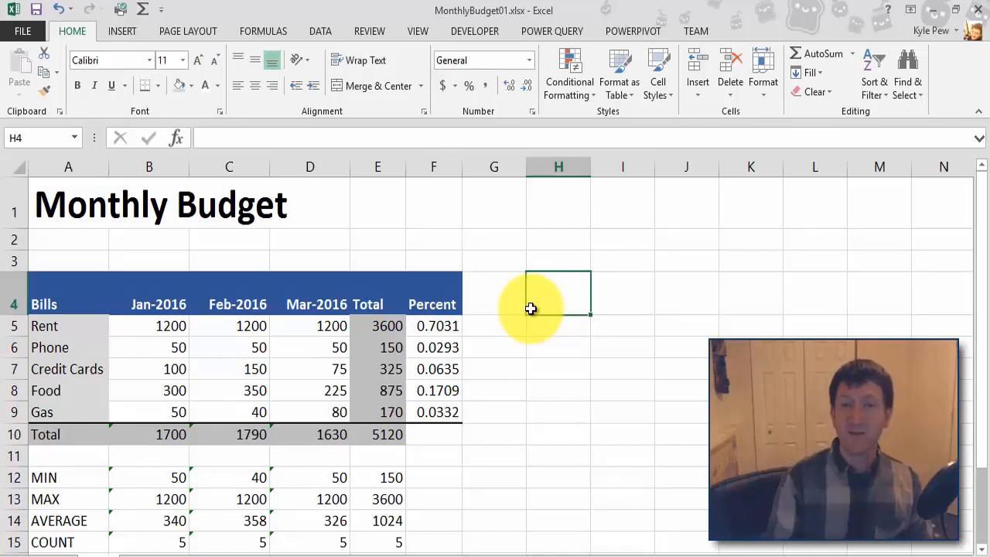
- Apply a thick bottom border to the header row A4:F4, separating the headings from the bills
left_click_drag(60, 299, 406, 287)
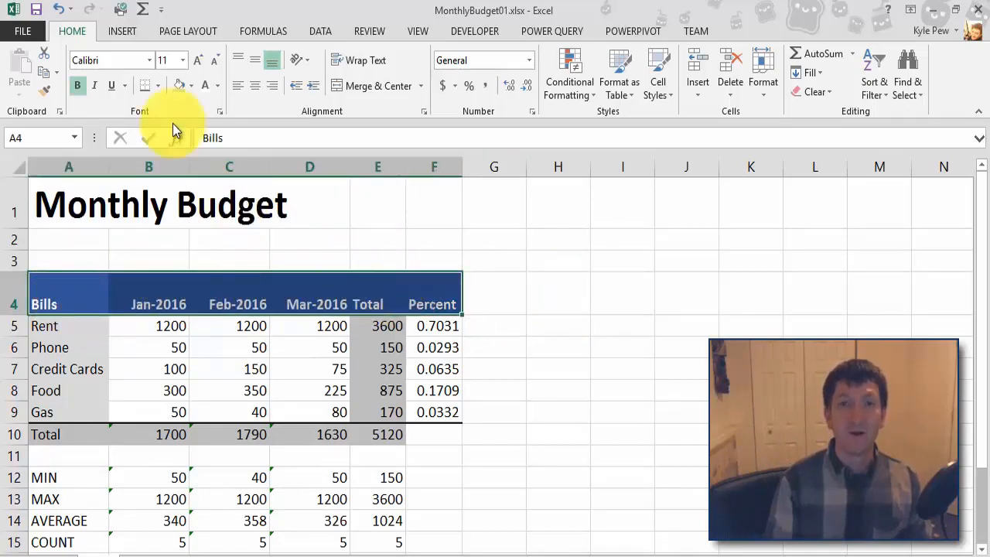
left_click(157, 86)
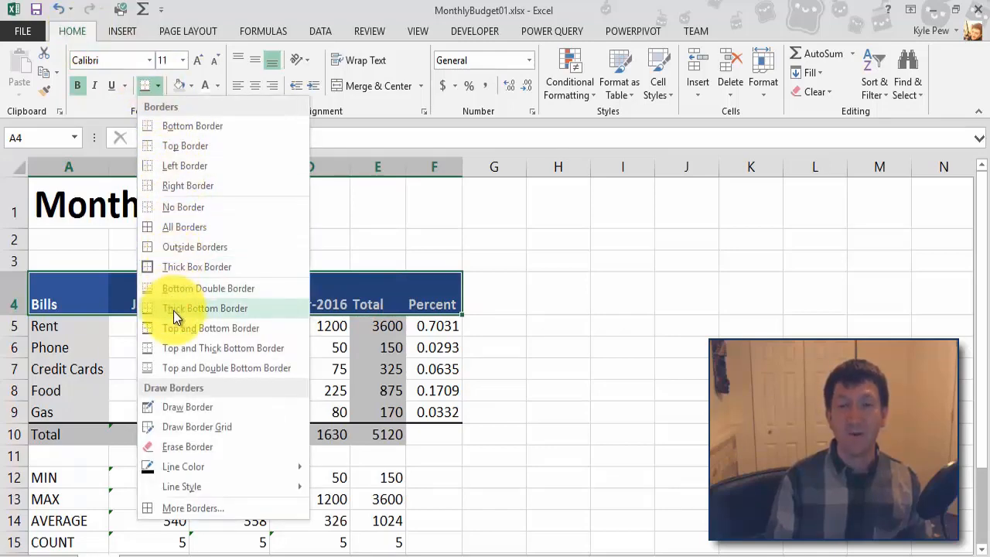
left_click(194, 307)
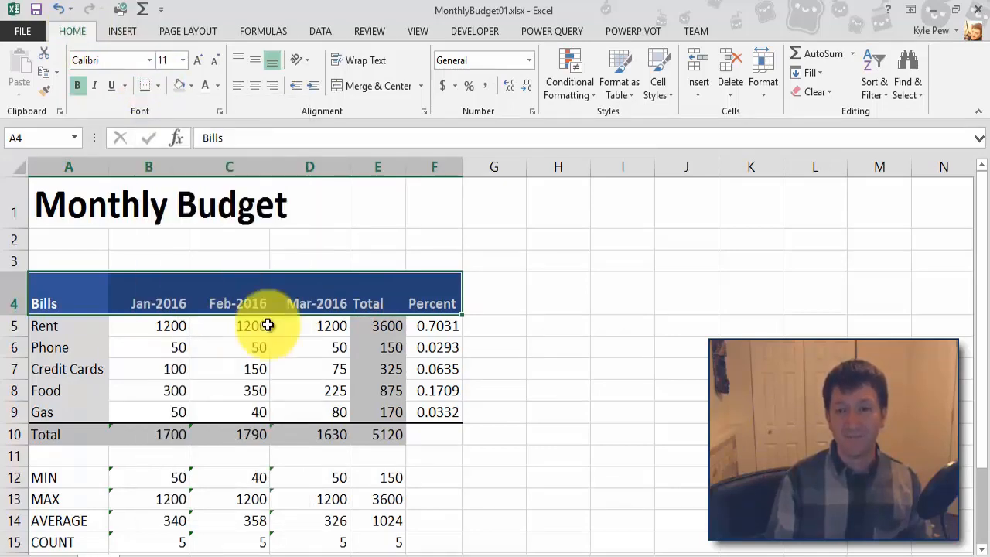
left_click(531, 348)
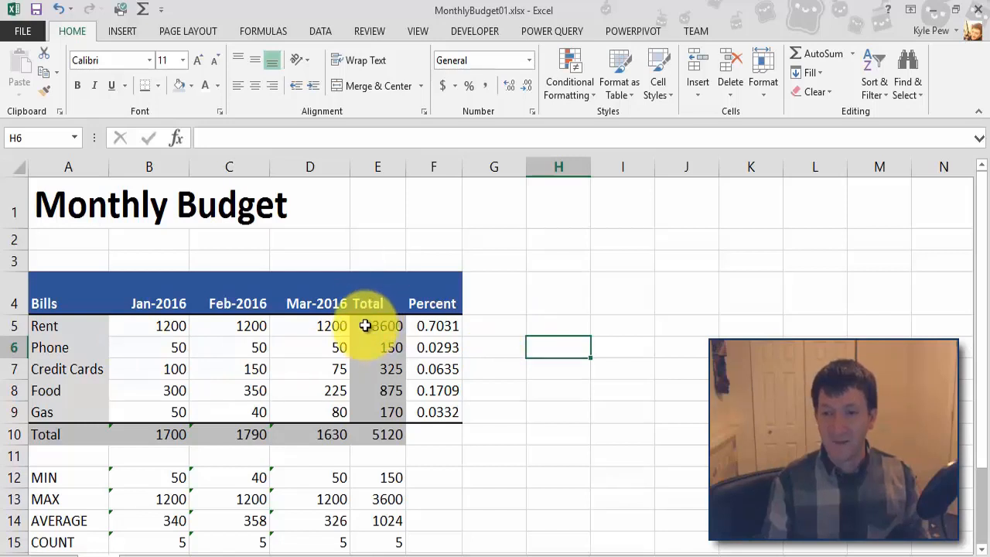
- Add a left border to the Total column cells E5:E10 to set them off from the monthly values
left_click_drag(365, 325, 363, 439)
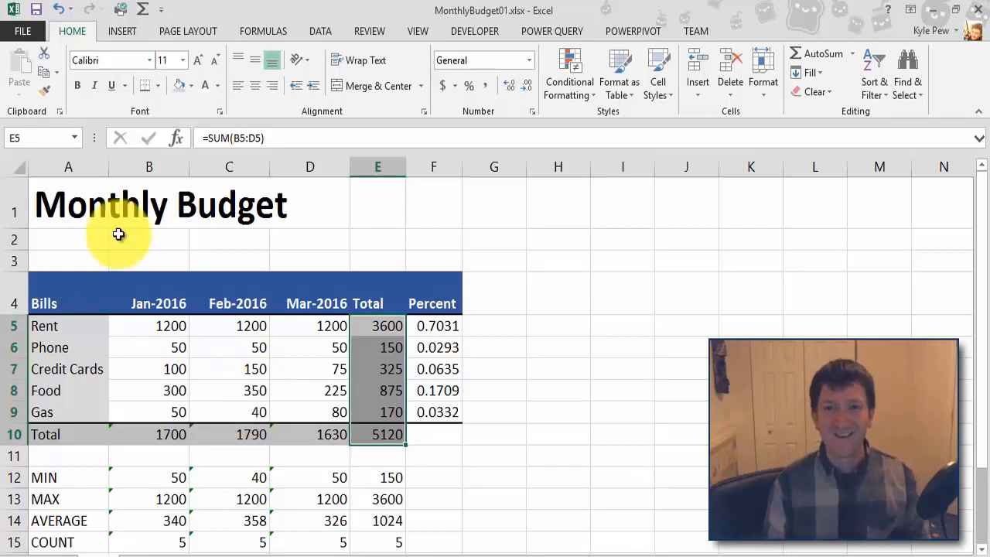
left_click(159, 86)
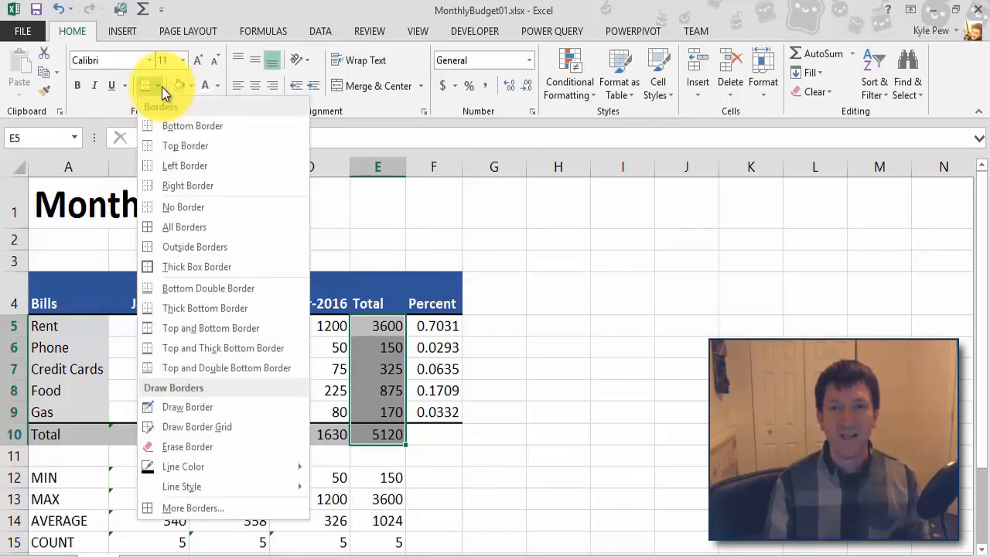
left_click(185, 166)
left_click(545, 340)
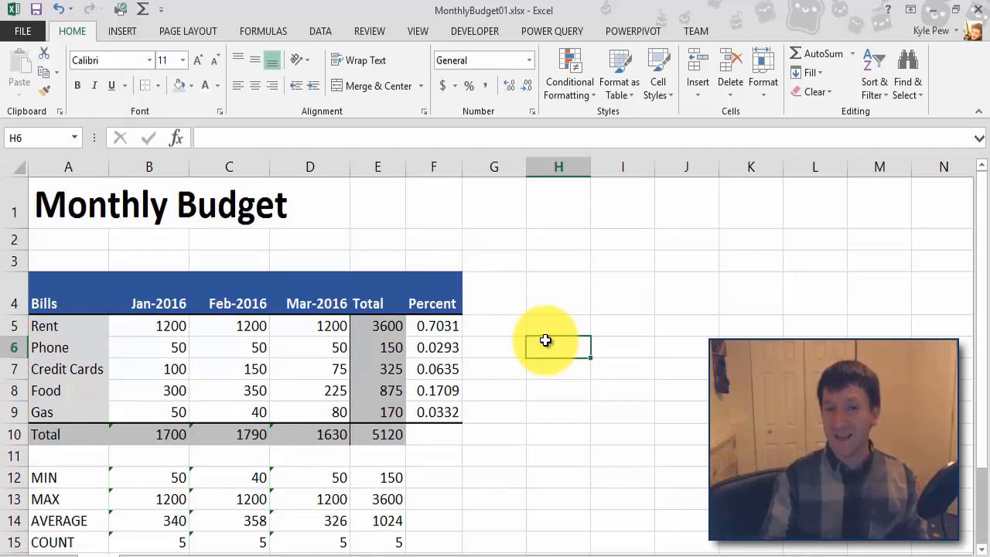
- Add a right border to the bill names in A5:A9
left_click(46, 335)
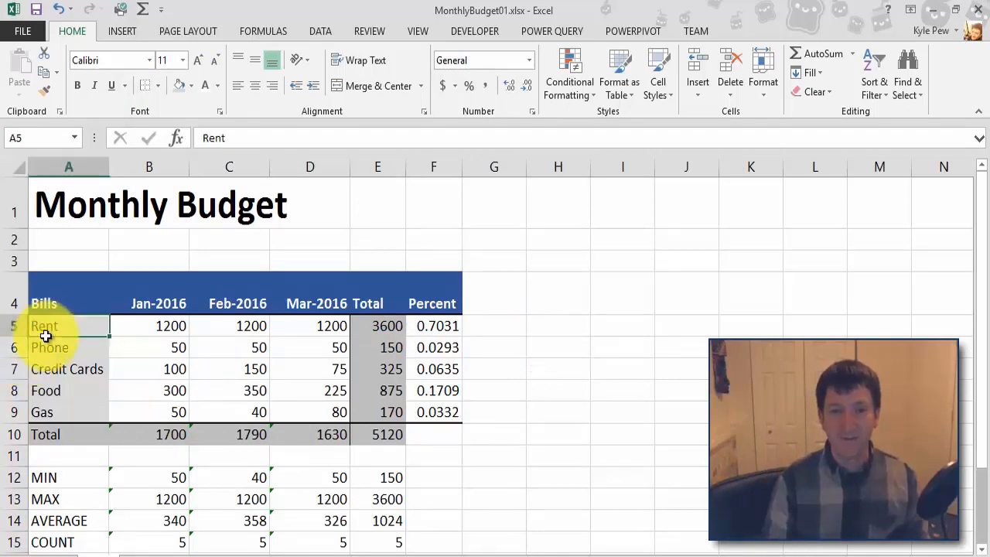
left_click_drag(45, 335, 49, 409)
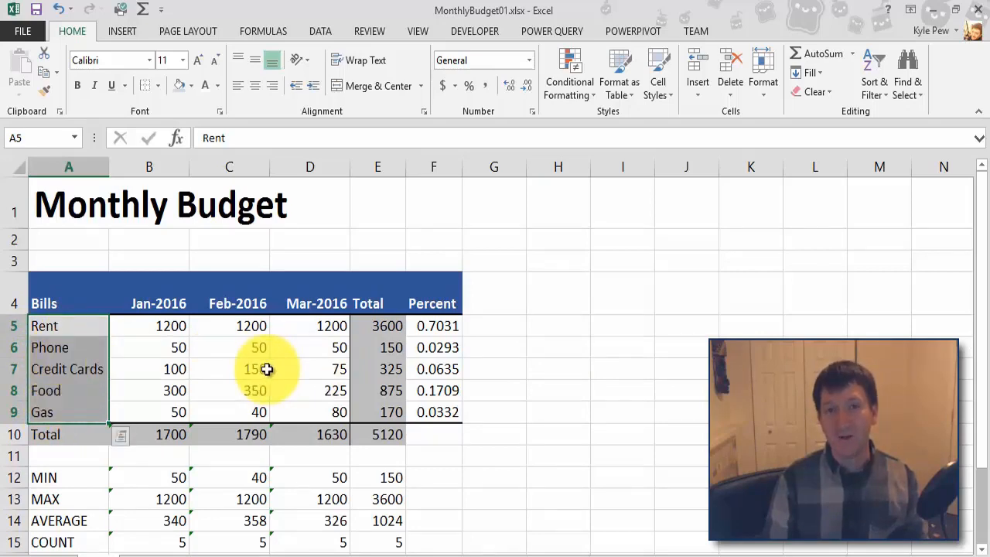
left_click(158, 87)
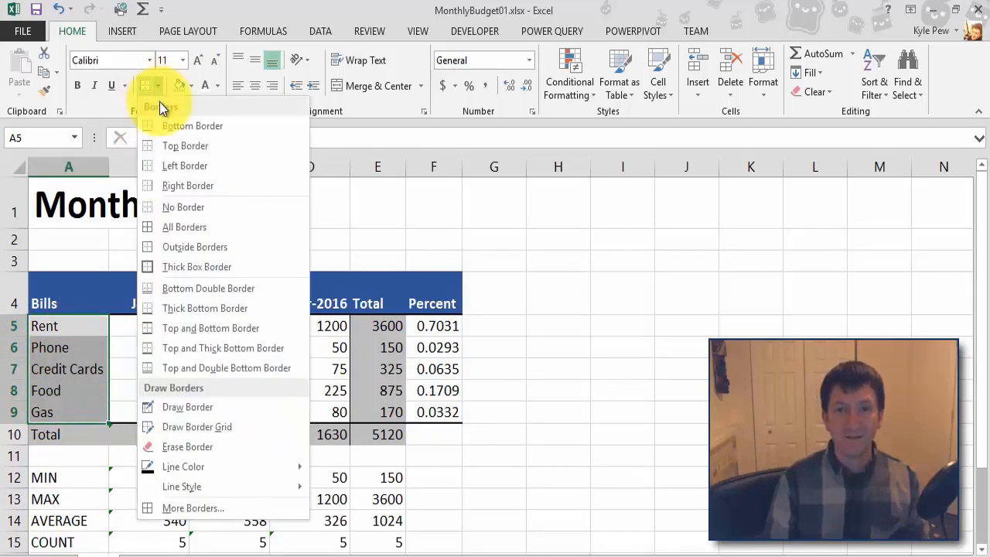
left_click(179, 188)
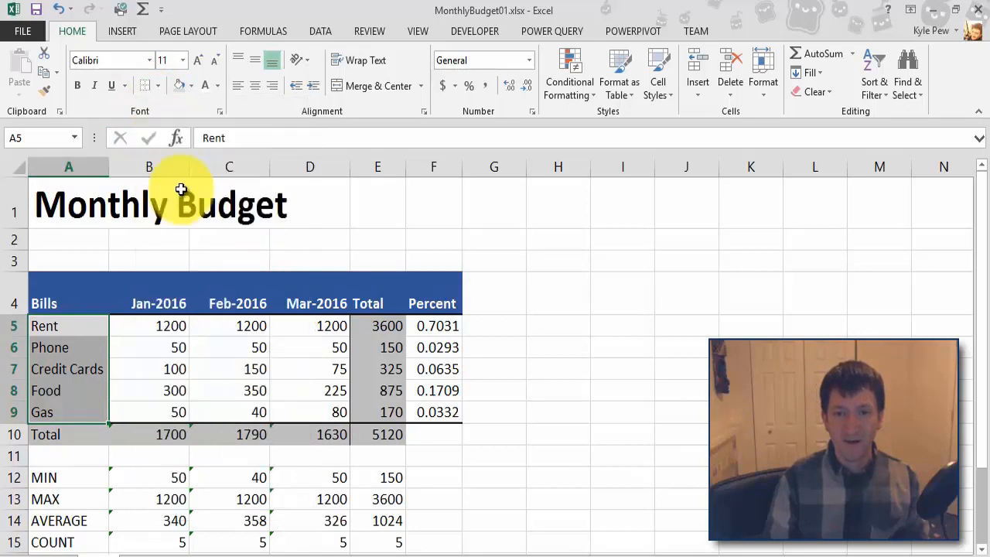
left_click(541, 379)
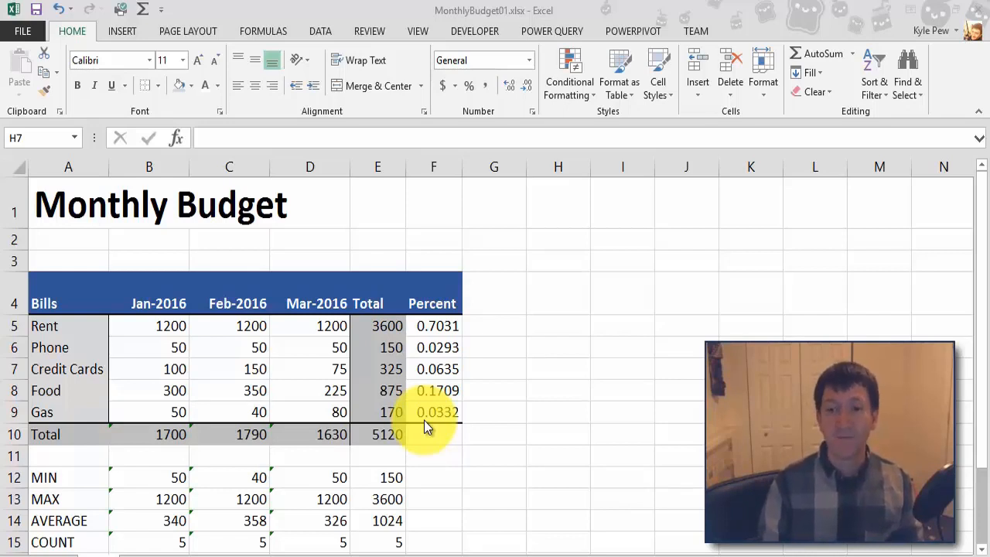
- Apply the $ English (United States) accounting format to B5:E10 and B12:E14 together, and widen column E to fit its values
left_click(132, 328)
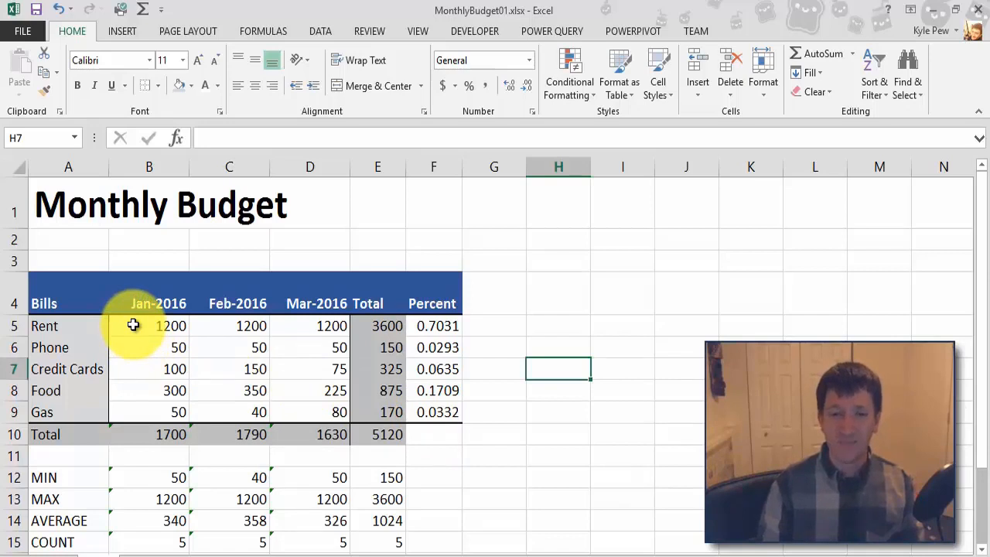
left_click_drag(133, 326, 356, 441)
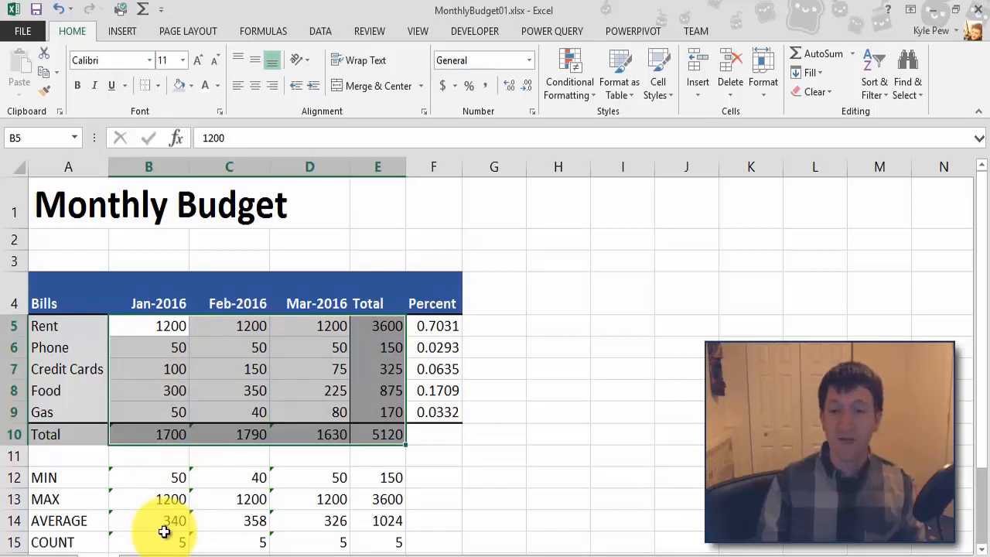
left_click(160, 480)
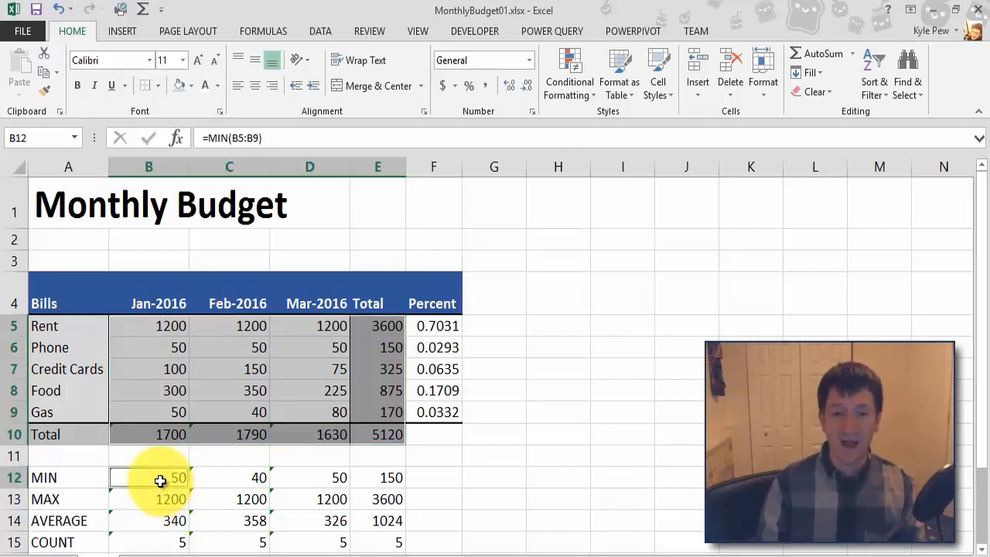
left_click_drag(160, 480, 355, 526)
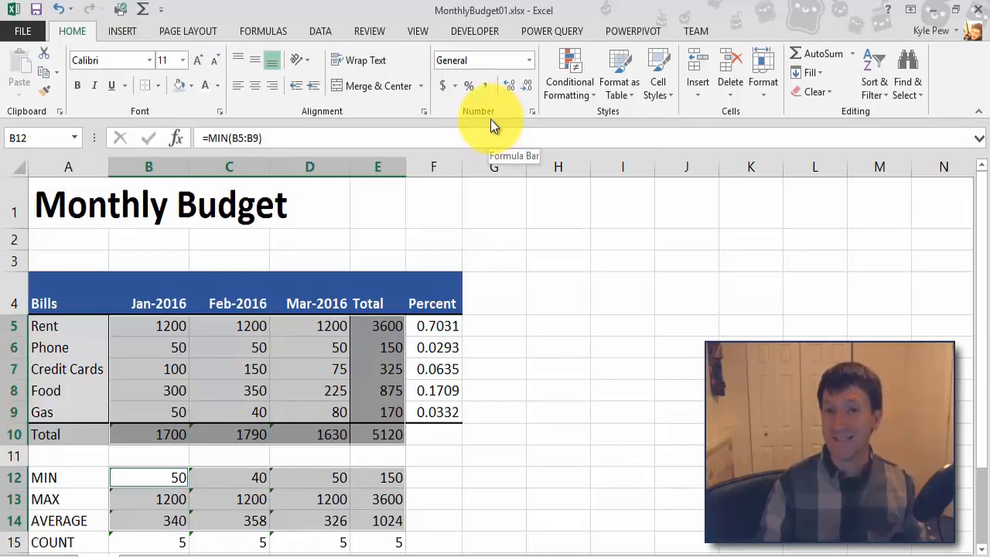
left_click(453, 85)
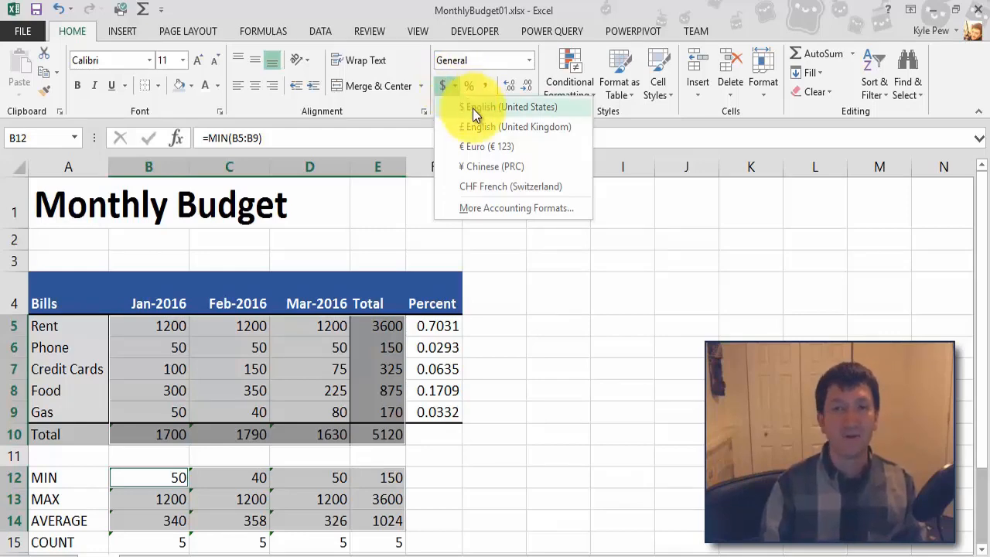
left_click(474, 113)
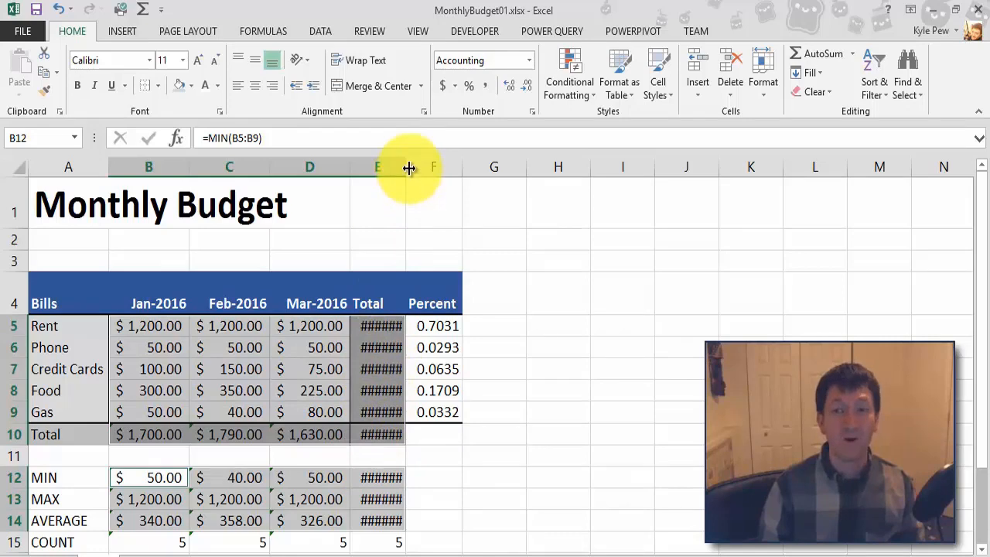
left_click_drag(406, 166, 431, 166)
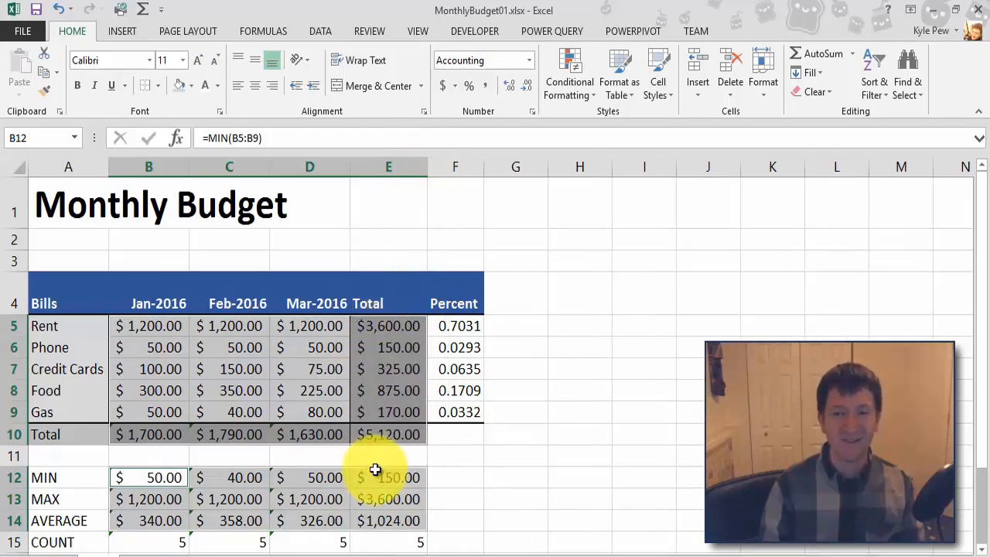
left_click(576, 338)
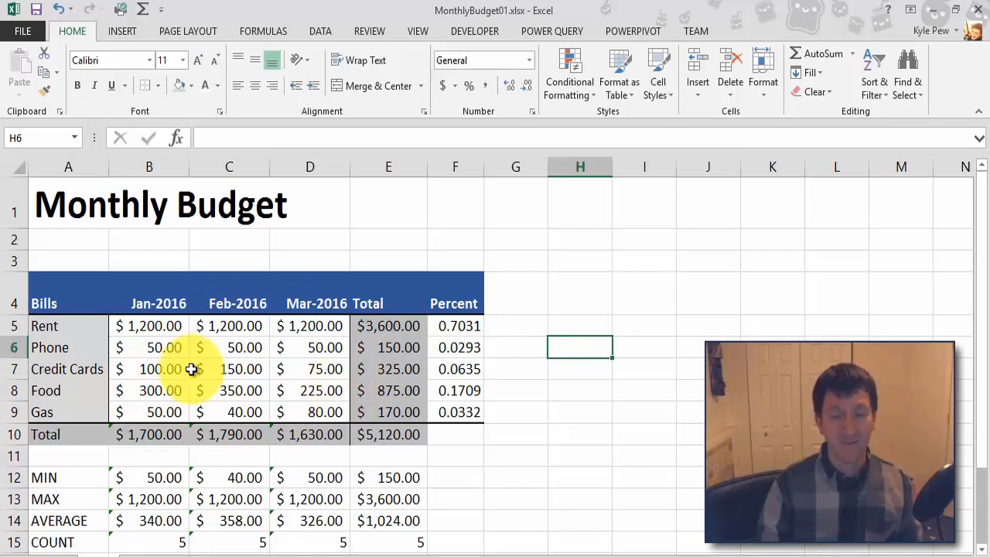
- Apply Comma Style to B6:E9 so only the Rent and Total rows of the bills table keep dollar signs
left_click_drag(132, 327, 359, 328)
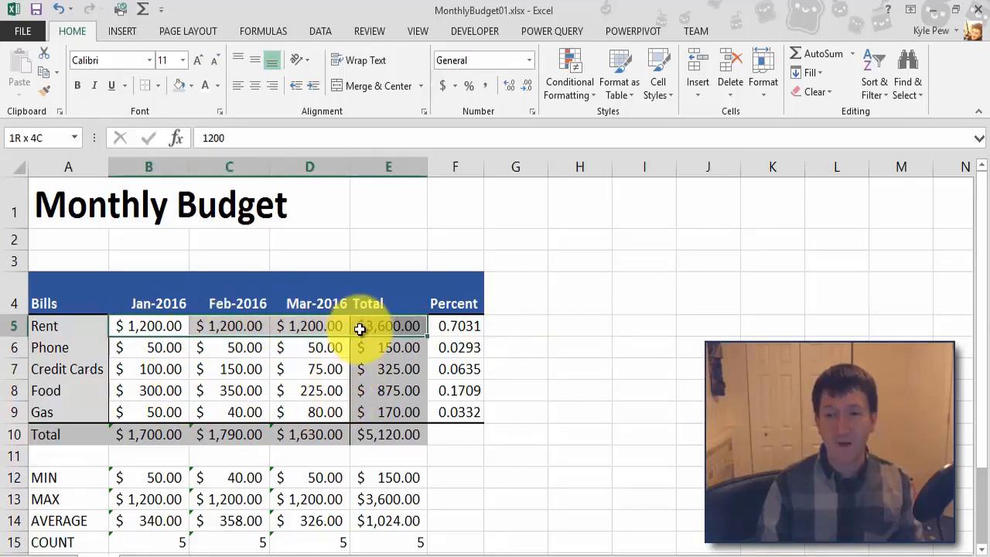
left_click_drag(360, 429, 137, 438)
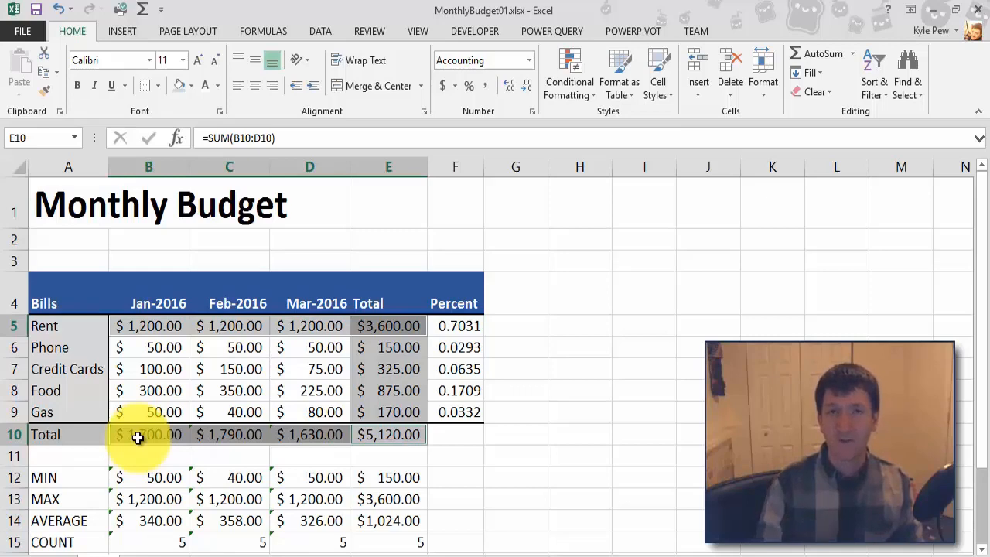
left_click_drag(150, 349, 413, 411)
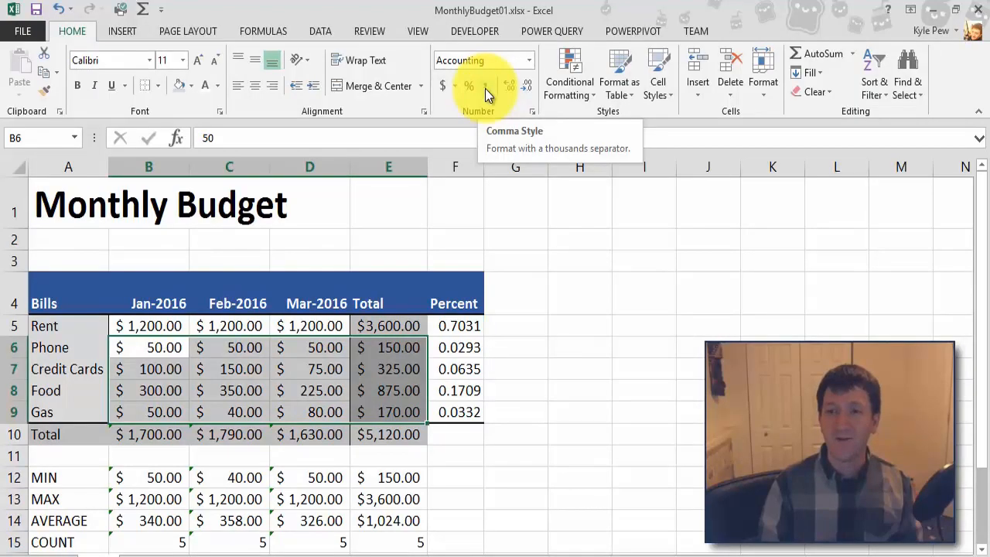
left_click(485, 87)
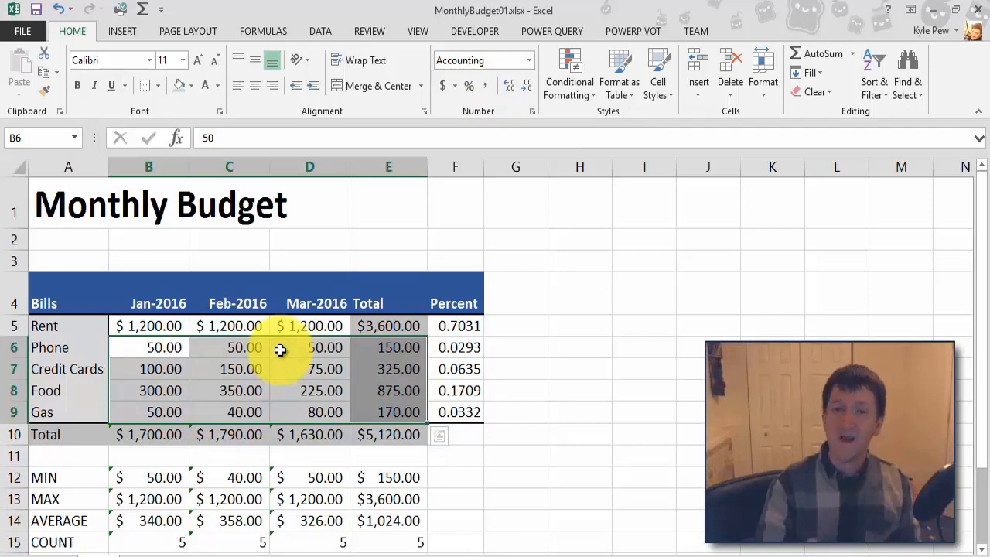
left_click(552, 381)
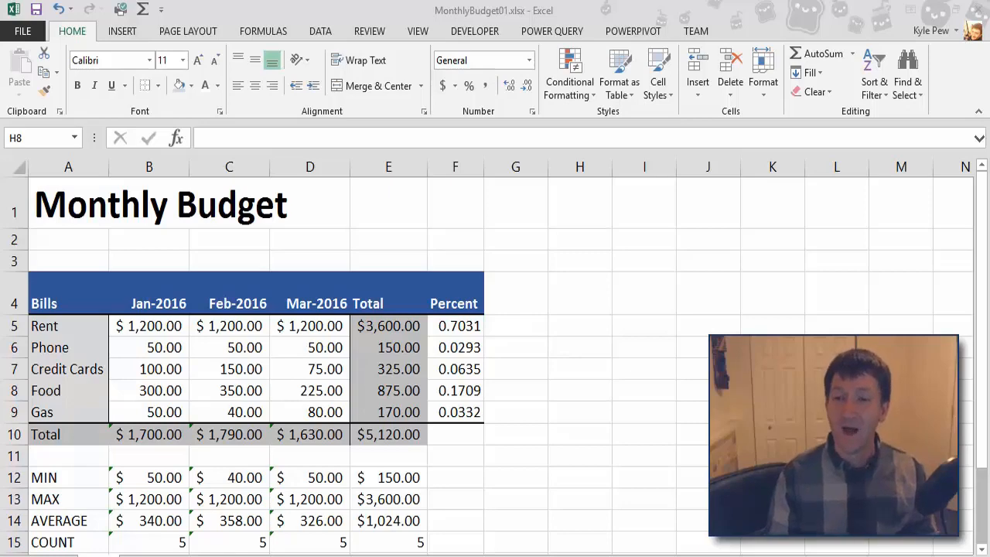
- Format the Percent column values F5:F9 as percentages with two decimal places
left_click(451, 325)
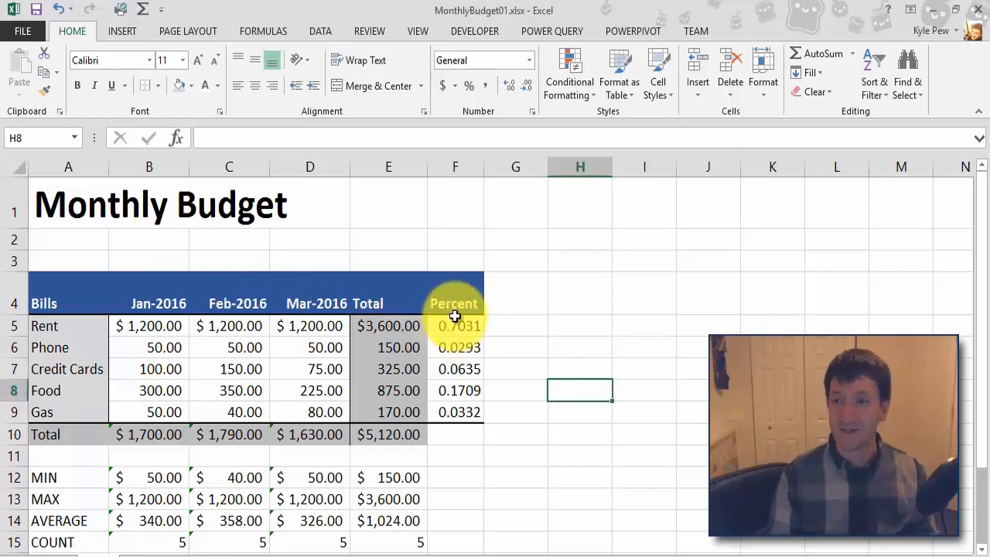
left_click(454, 330)
left_click_drag(454, 329, 454, 411)
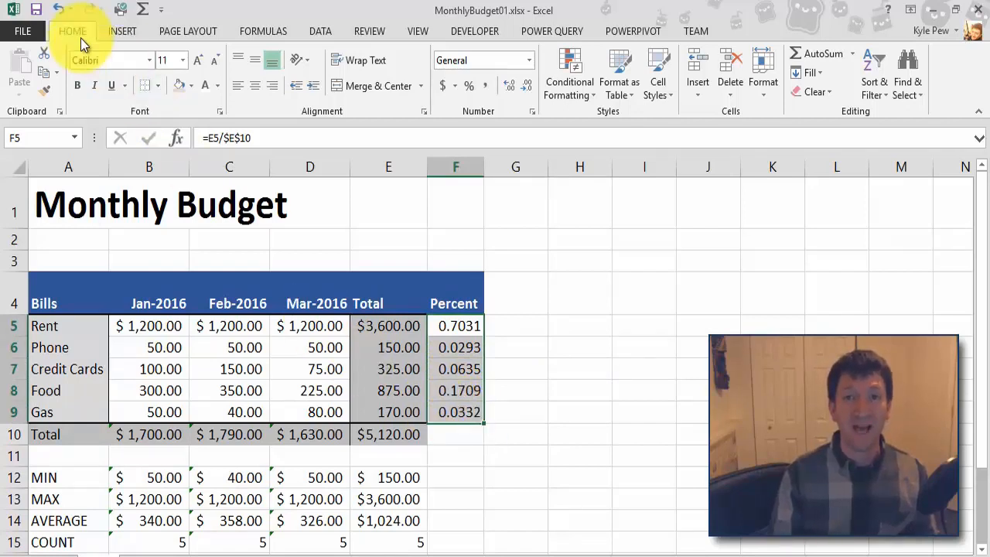
left_click(469, 90)
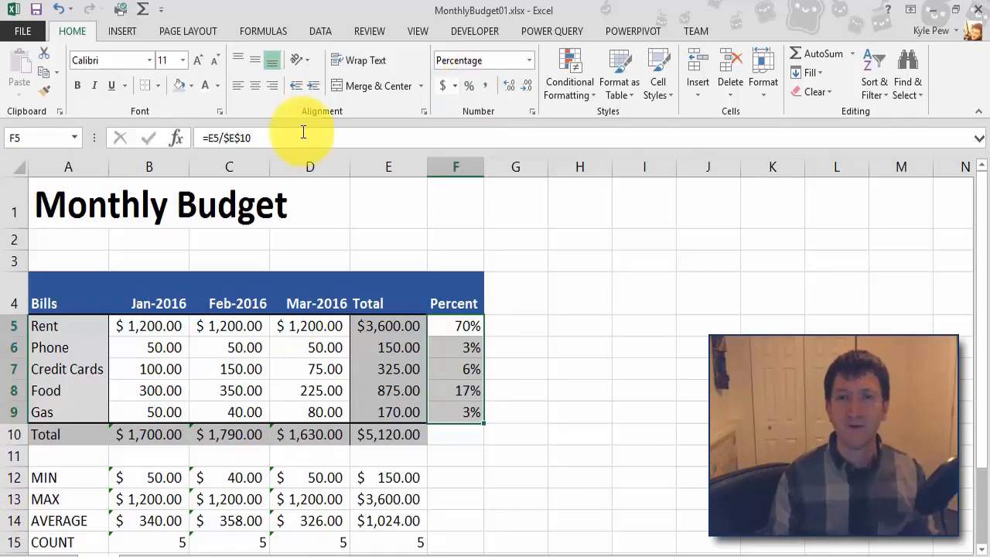
left_click(59, 9)
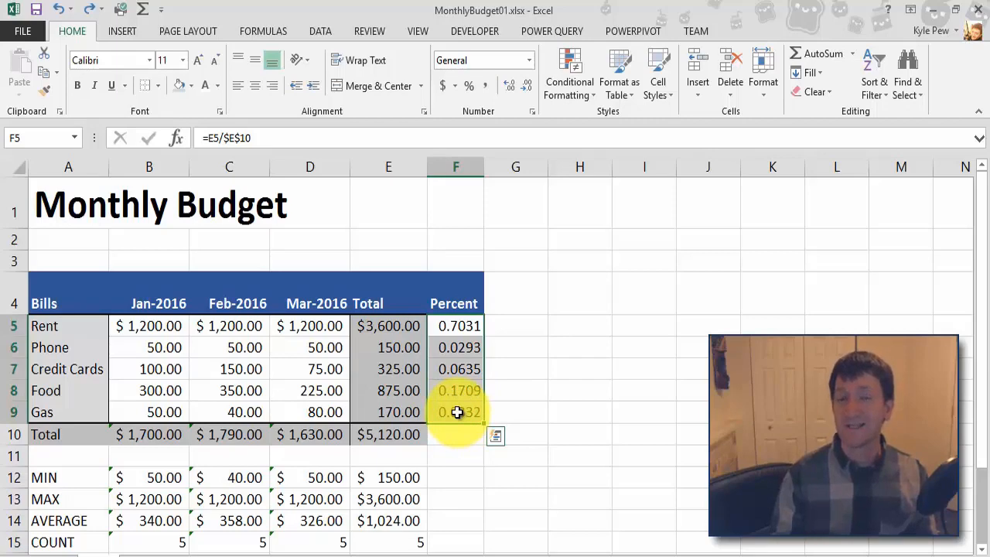
left_click(471, 85)
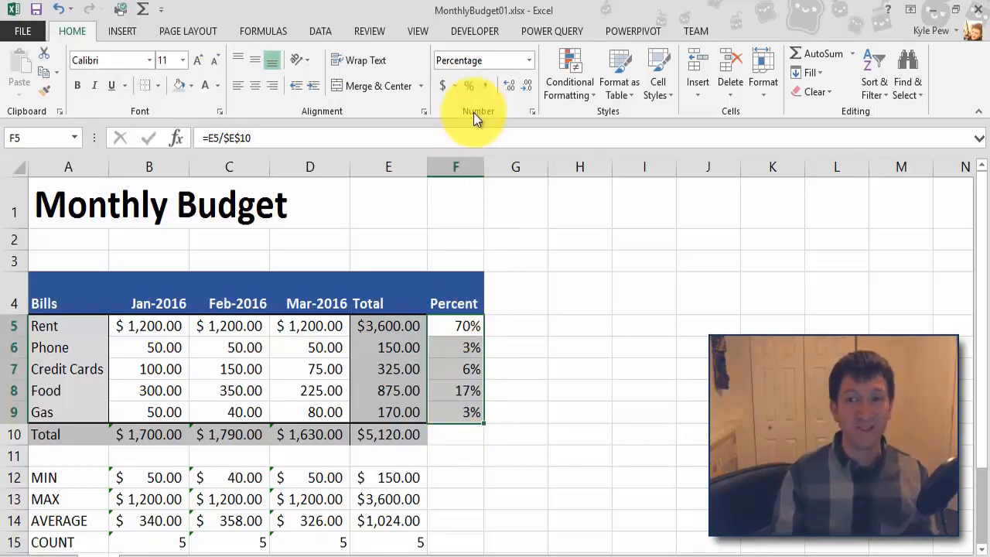
left_click(510, 86)
left_click(510, 86)
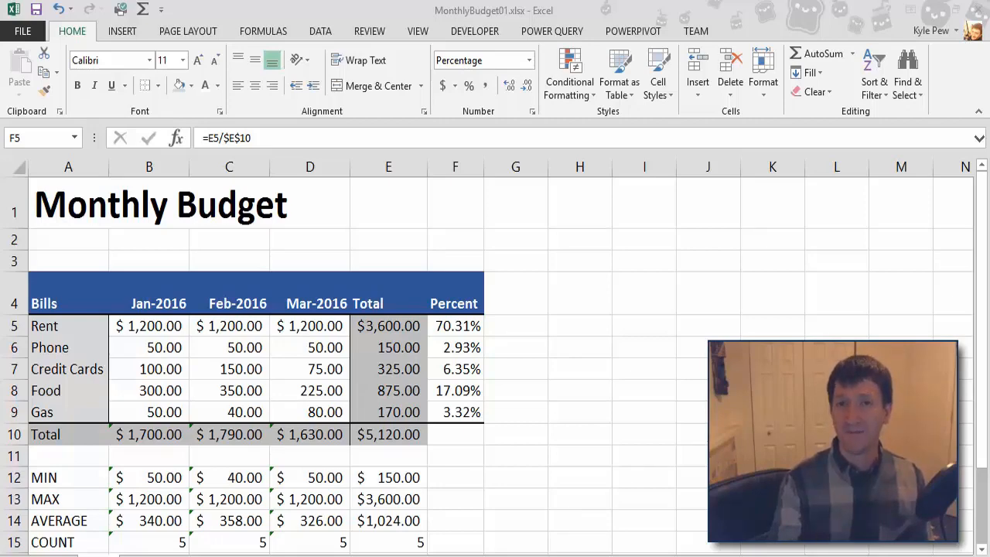
- Copy the Bills header formatting from A4 onto the MIN label in A12 with Format Painter
left_click(57, 289)
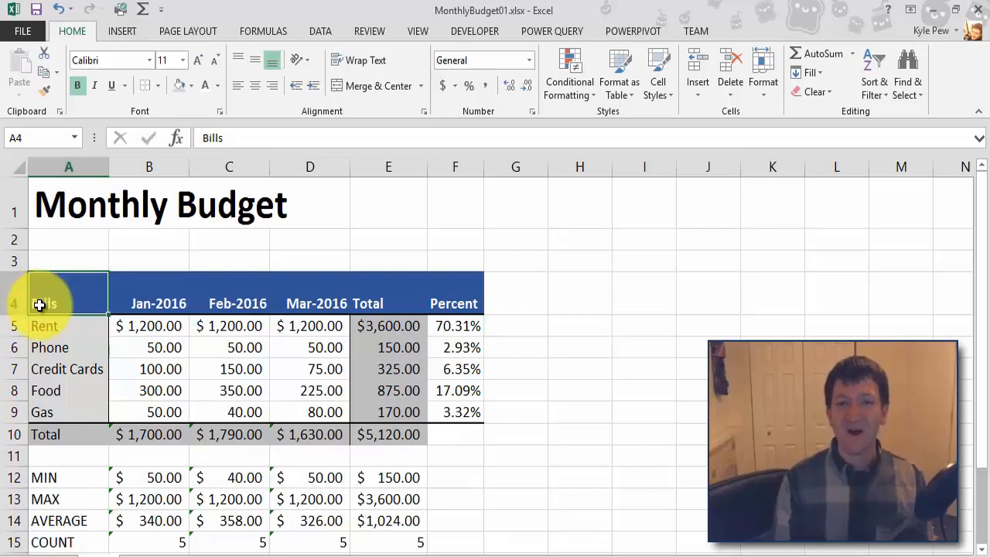
scroll(36, 441, "down", 1)
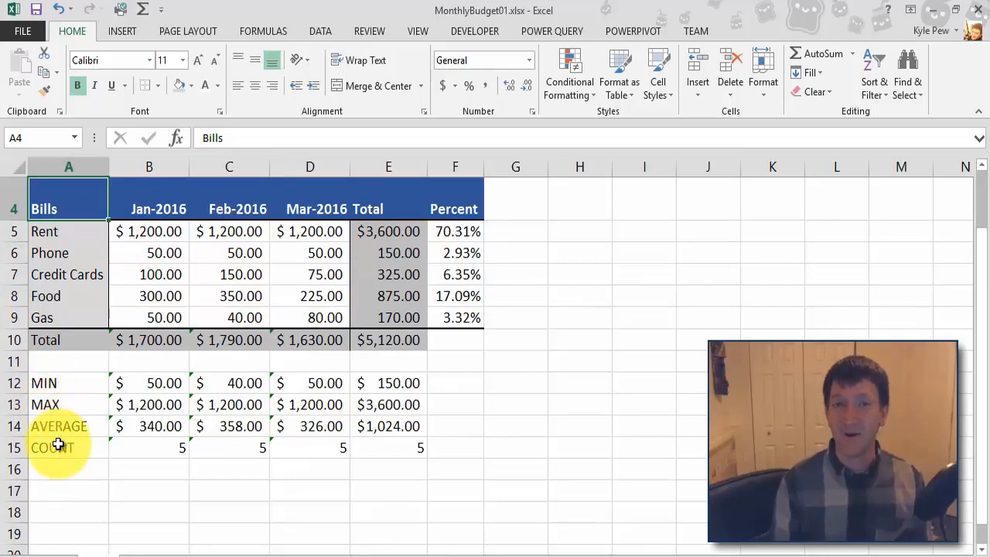
scroll(58, 444, "up", 1)
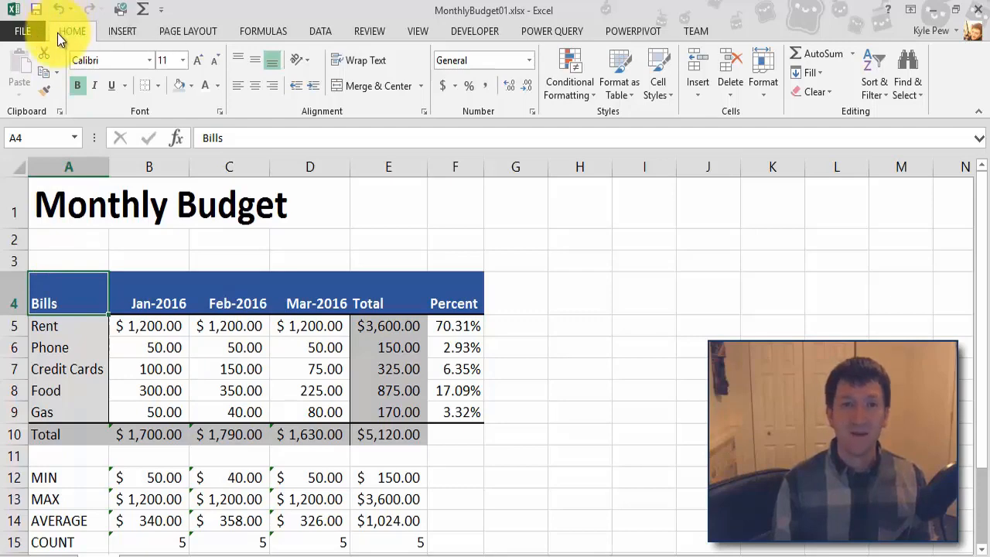
left_click(44, 95)
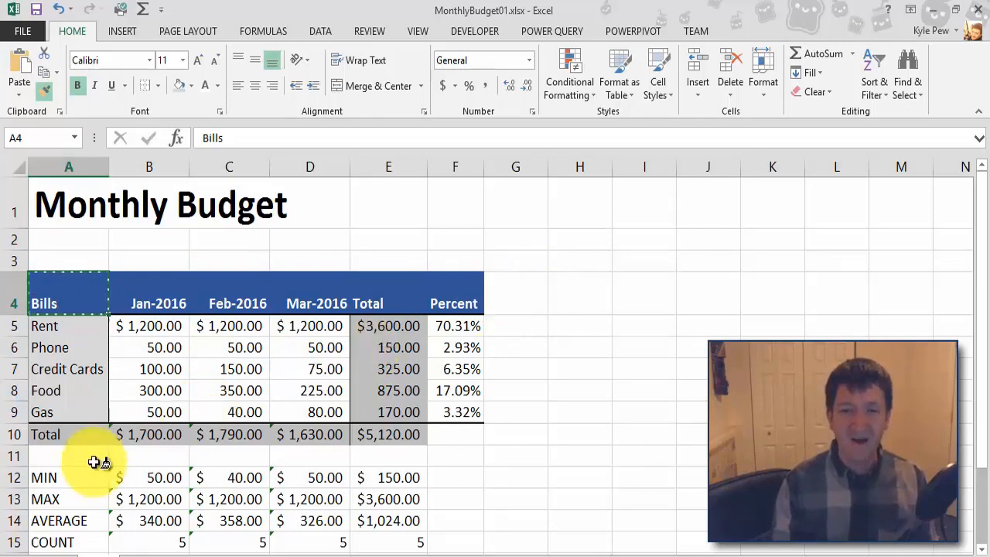
left_click(52, 477)
key("ctrl+z")
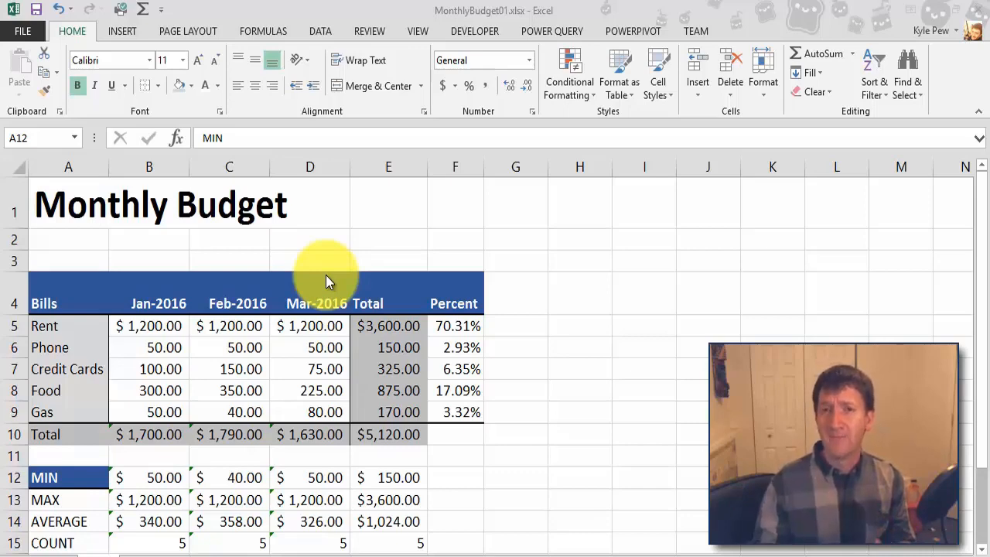
- Clear all formats from the bills table's header row A4:F4 while keeping its contents
left_click_drag(40, 286, 448, 303)
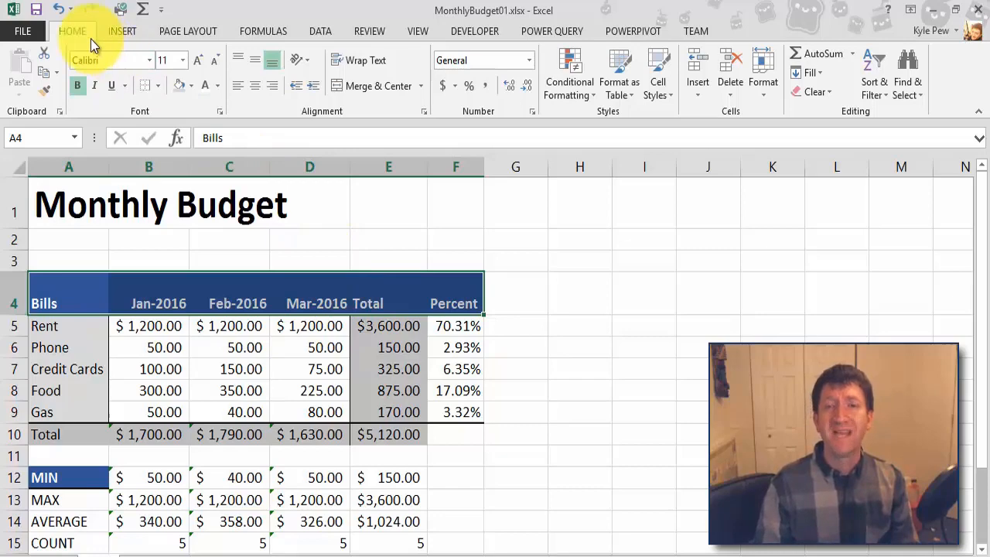
left_click(831, 94)
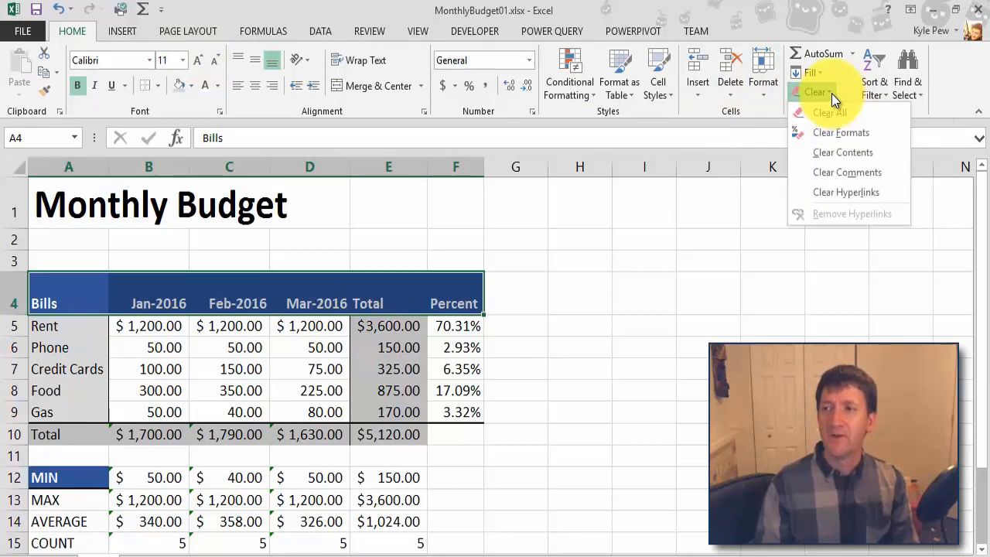
left_click(822, 133)
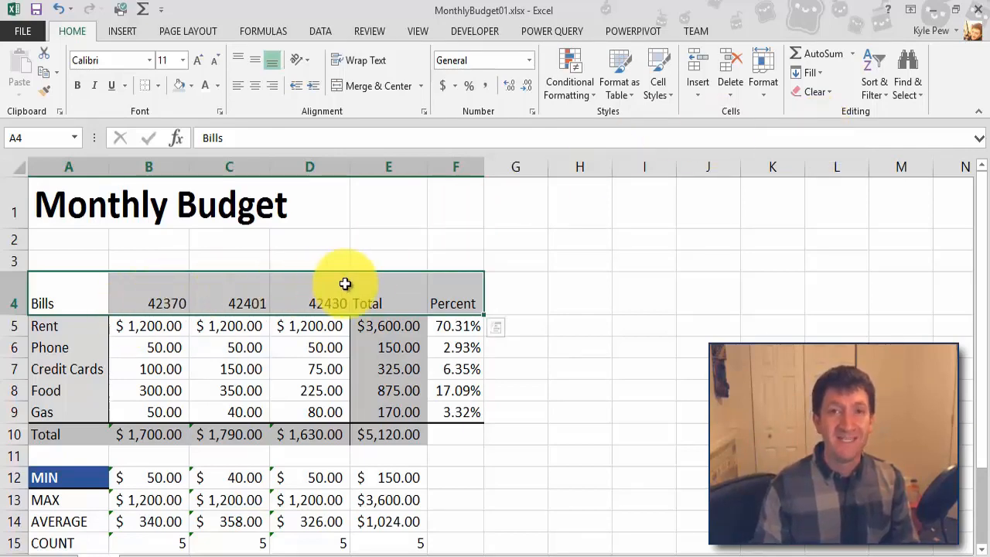
- Apply the custom number format mmm-yyyy to the month headers in B4:D4
left_click(135, 300)
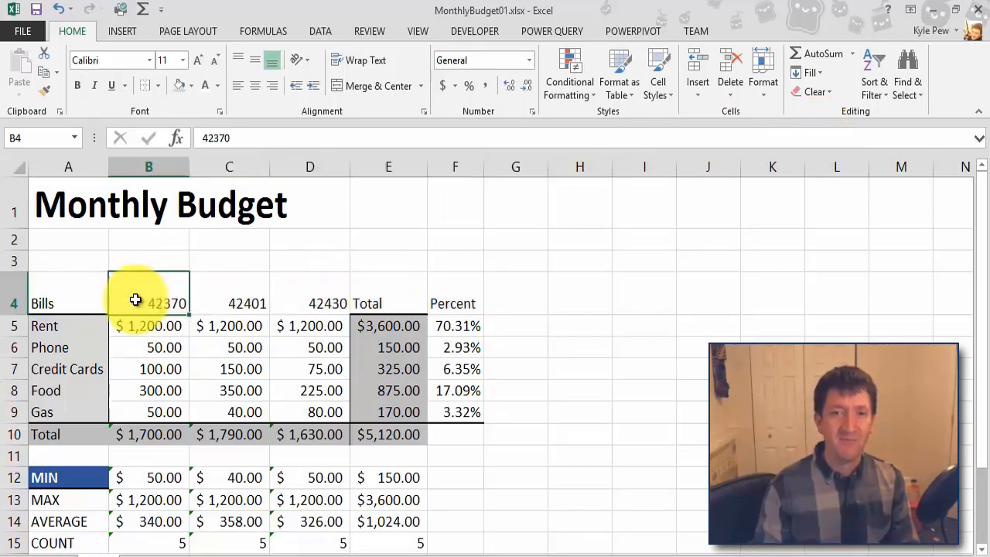
left_click_drag(148, 297, 281, 291)
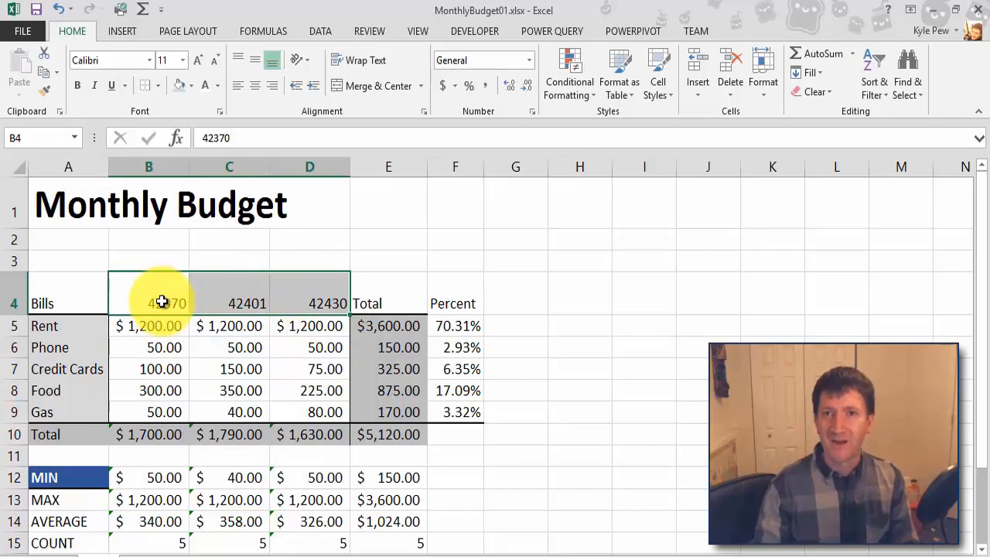
left_click(529, 60)
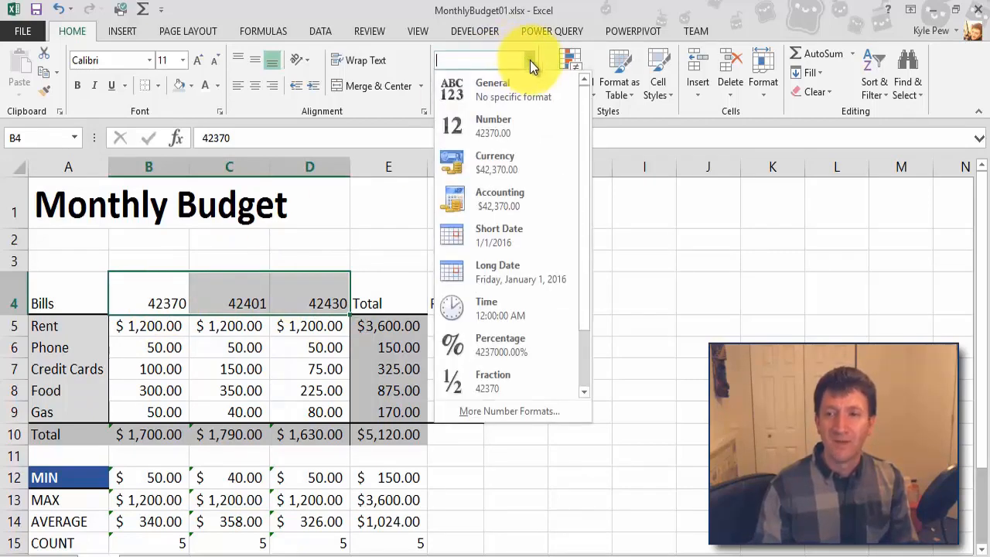
left_click(492, 411)
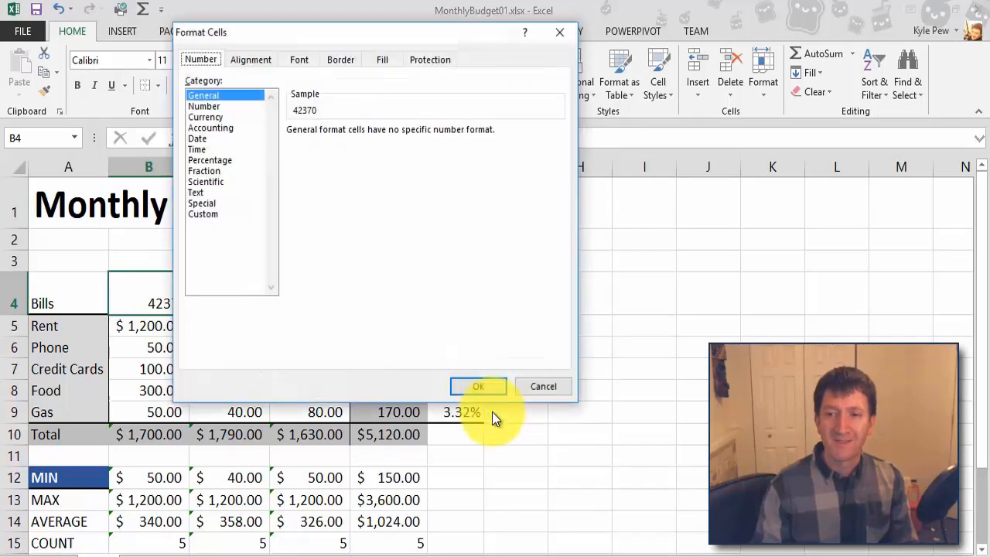
left_click(219, 215)
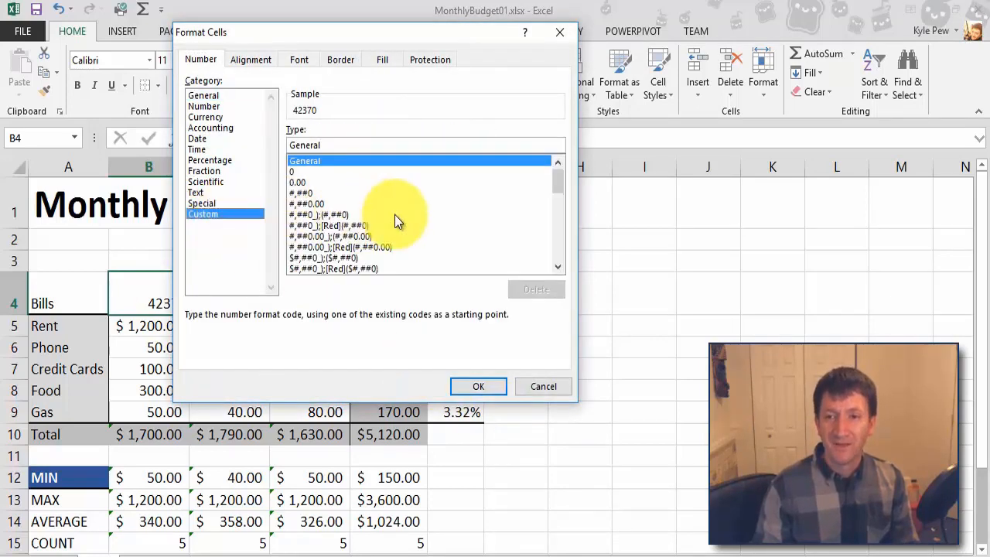
left_click_drag(554, 180, 557, 220)
left_click(319, 215)
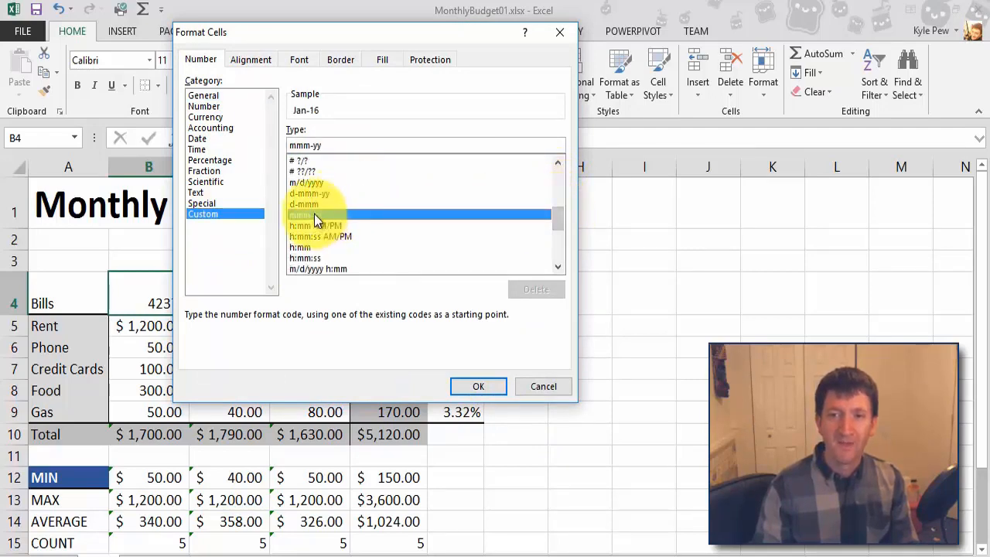
left_click(337, 145)
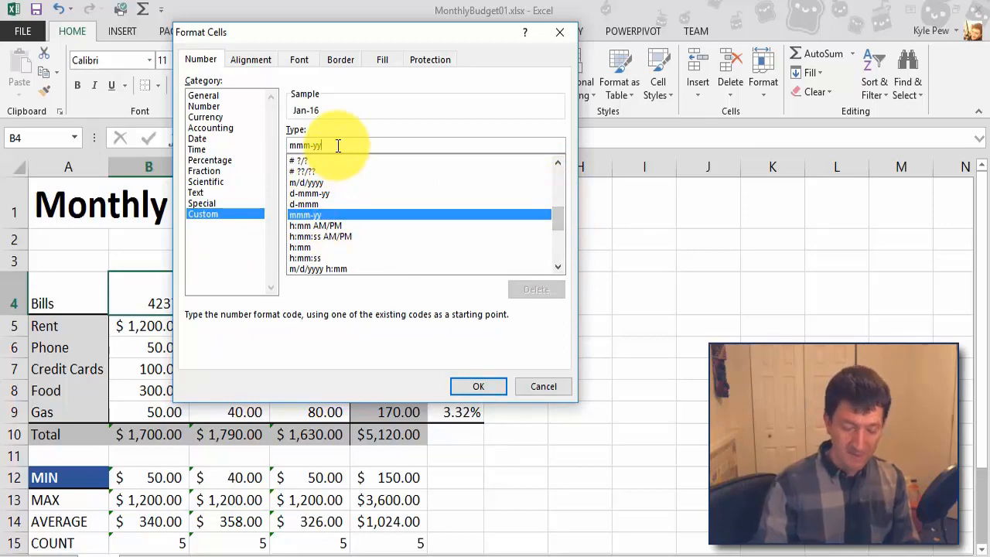
type("yy")
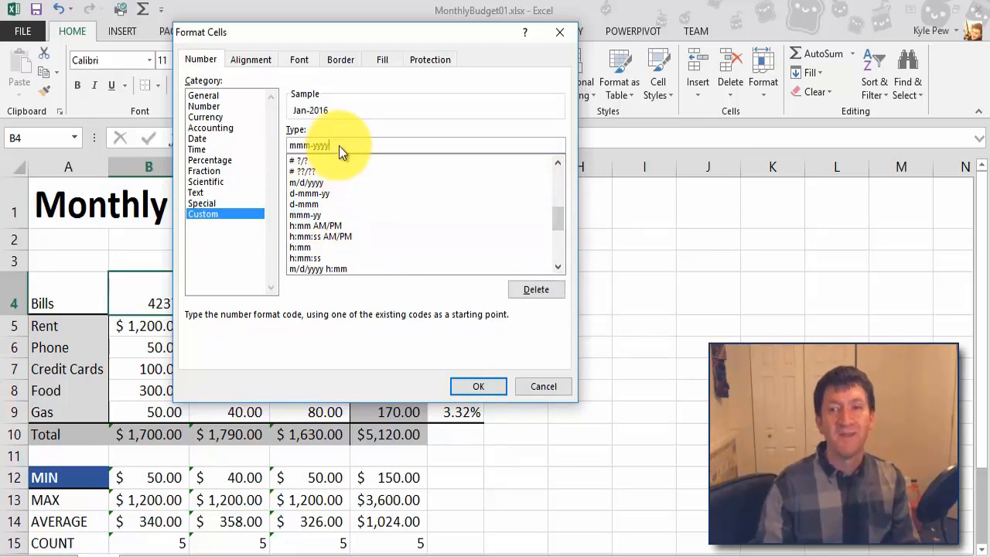
left_click(477, 386)
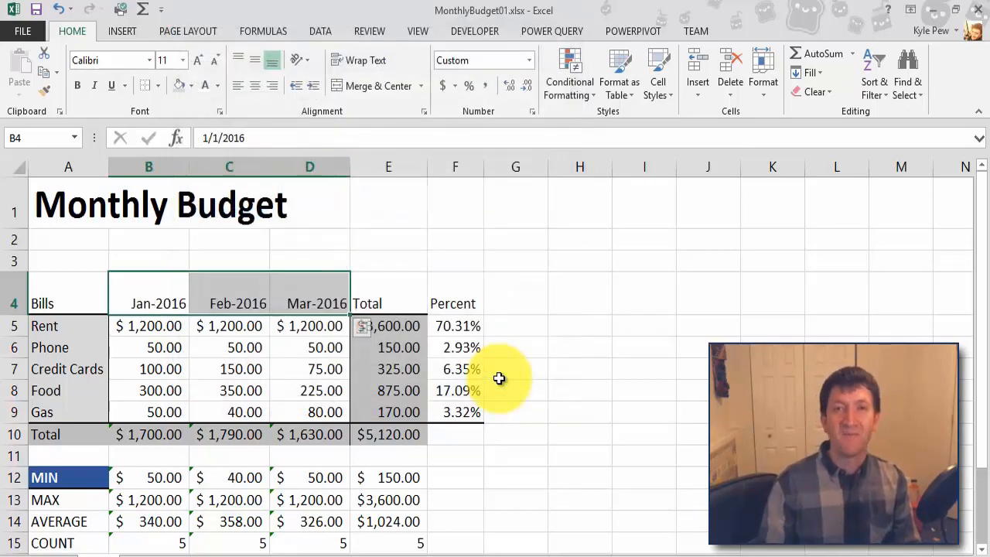
- Format the Bills header in A4 with bold white text, a blue fill and a bottom border
left_click(70, 288)
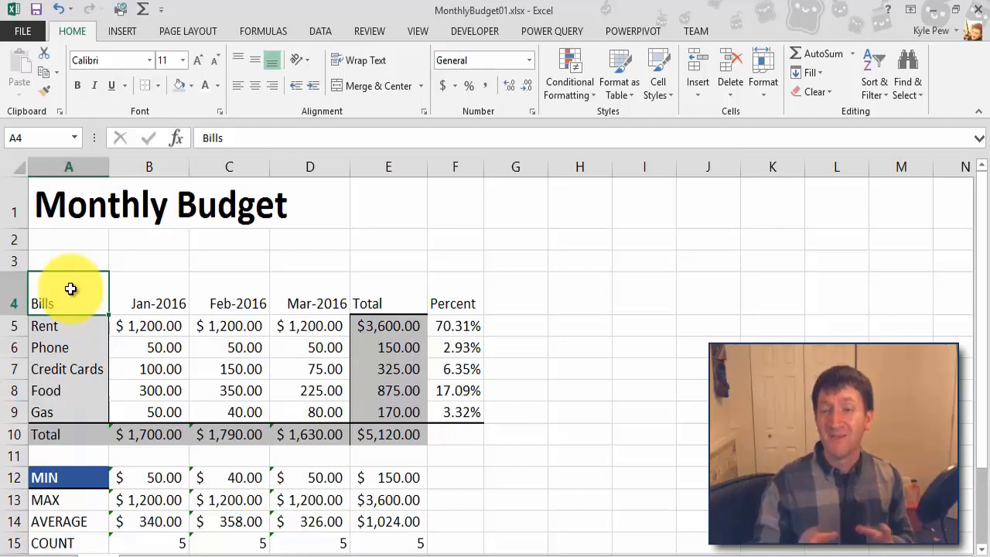
left_click(78, 85)
left_click(192, 86)
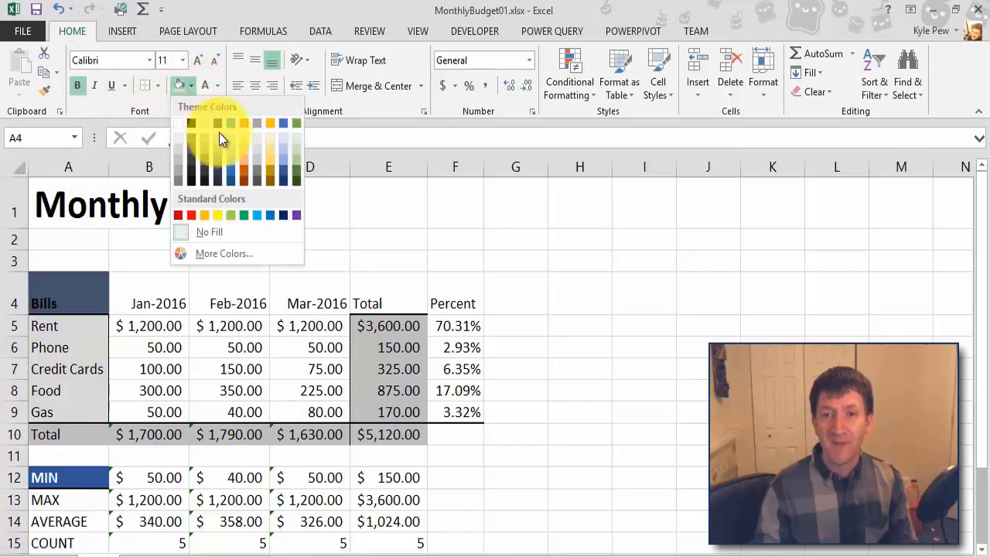
left_click(234, 171)
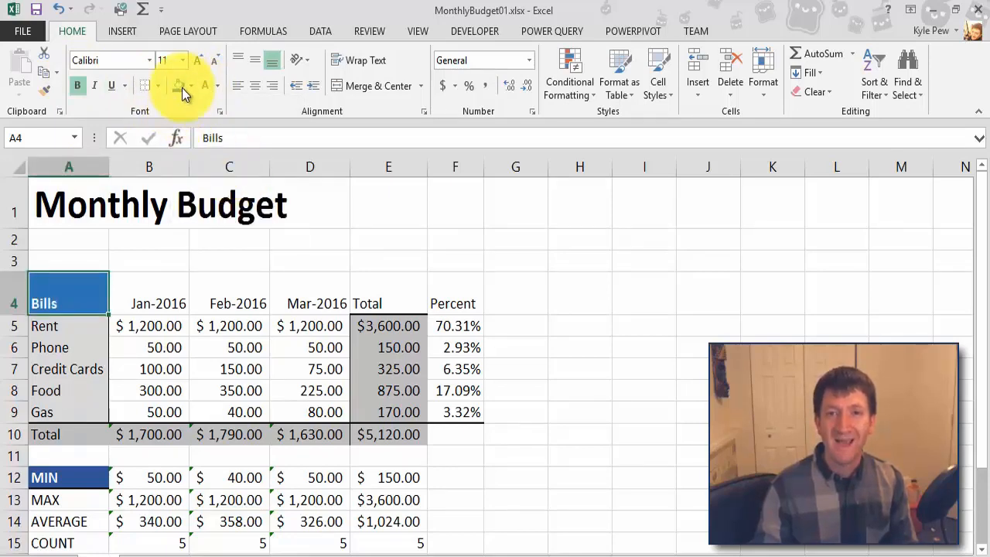
left_click(157, 86)
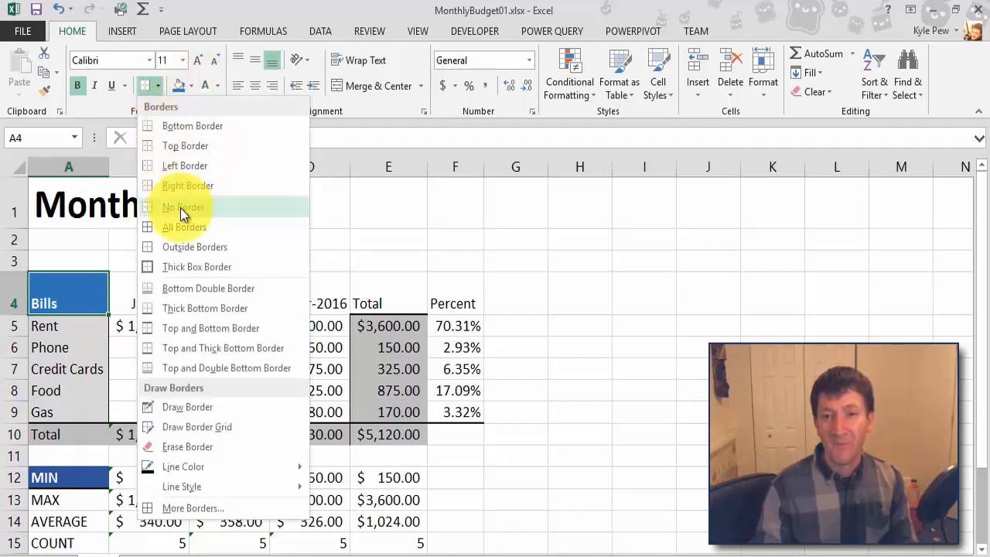
left_click(181, 288)
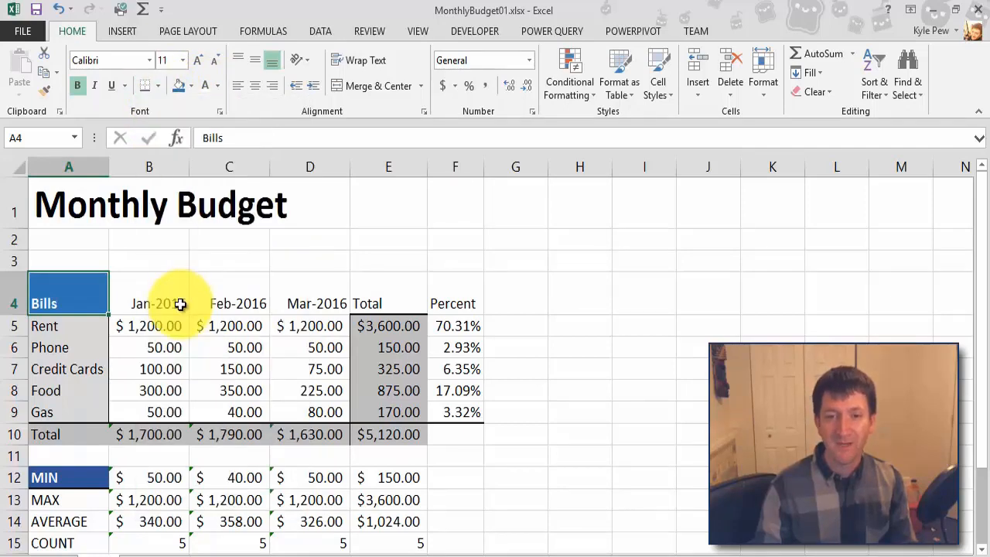
left_click(143, 368)
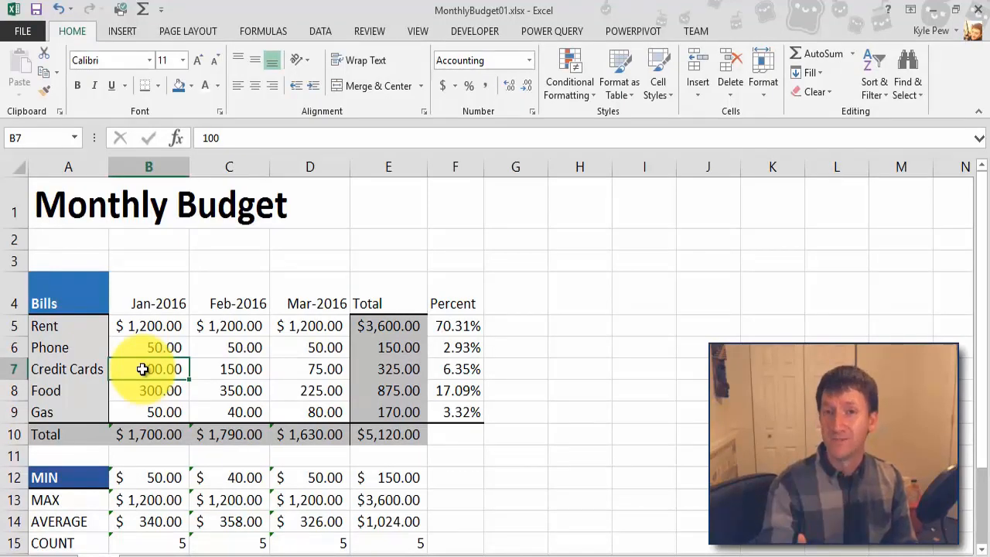
- Create a new cell style named AwesomeHeaderStyle from the formatting of the Bills header in A4
left_click(62, 290)
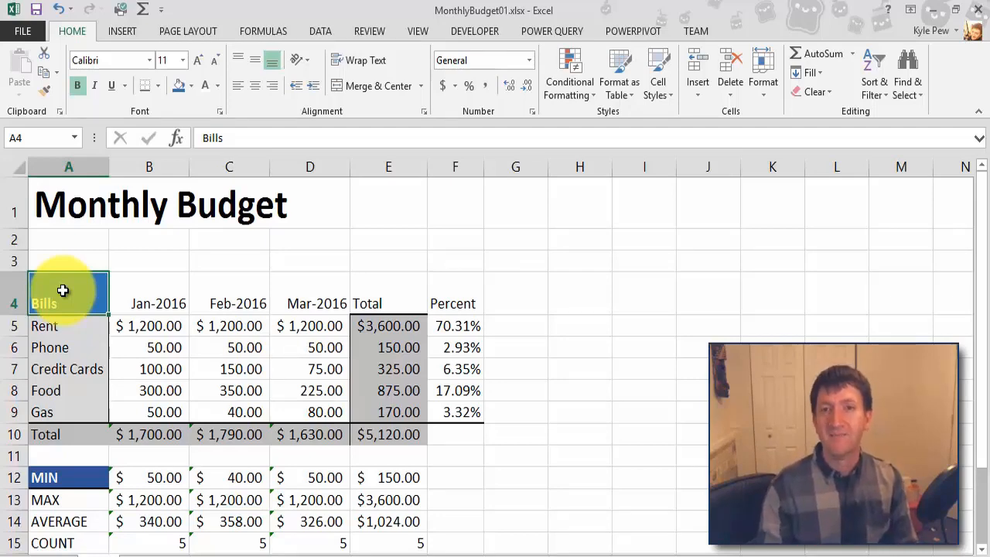
key("ctrl+c")
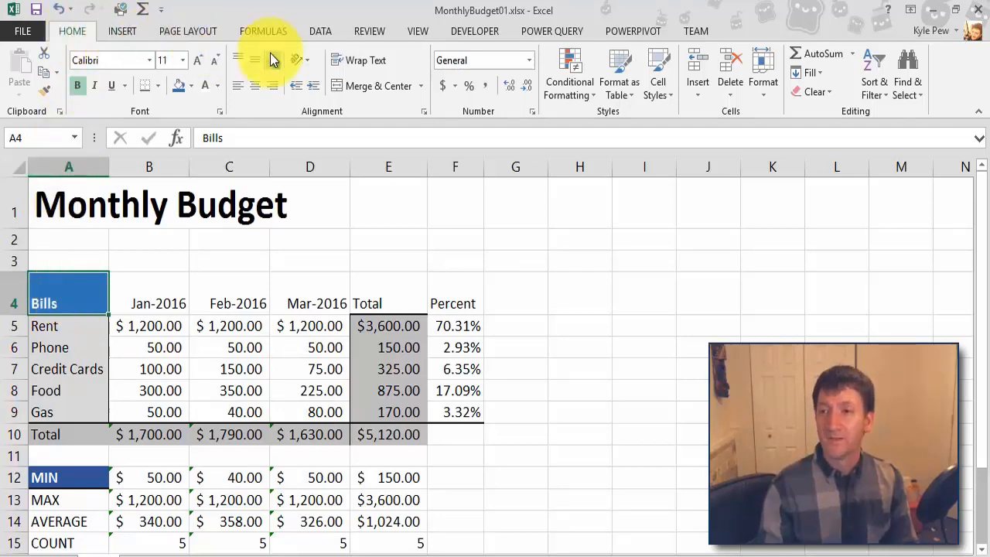
left_click(659, 96)
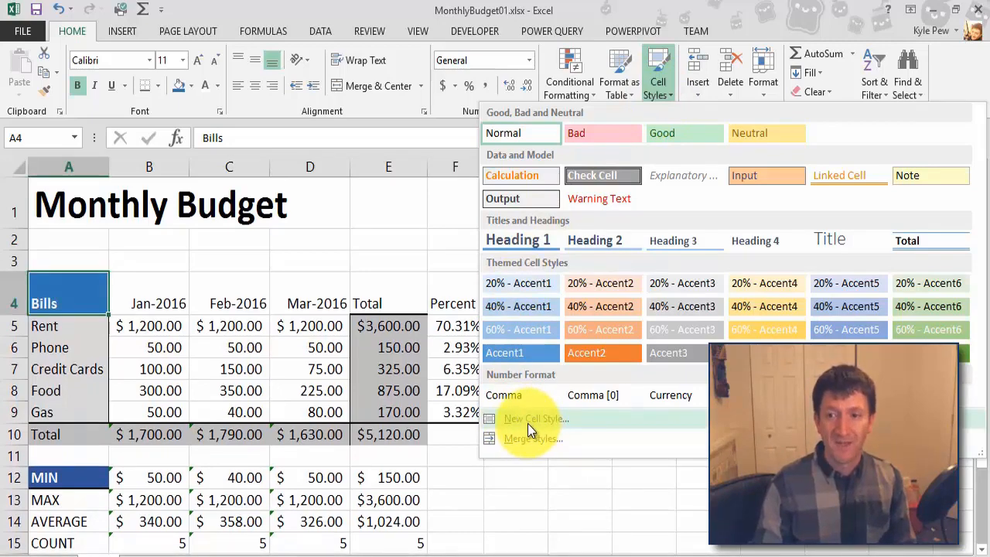
left_click(556, 420)
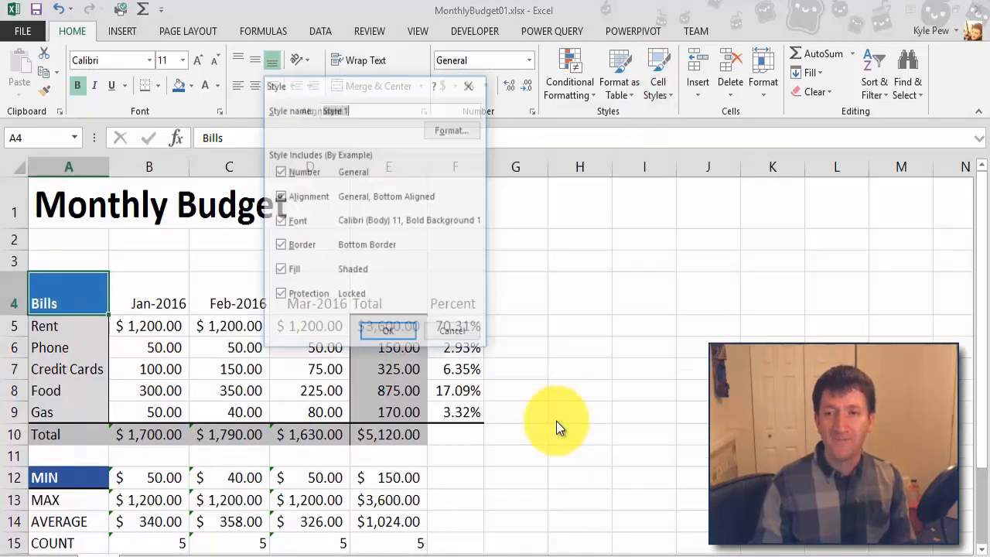
left_click_drag(339, 93, 161, 95)
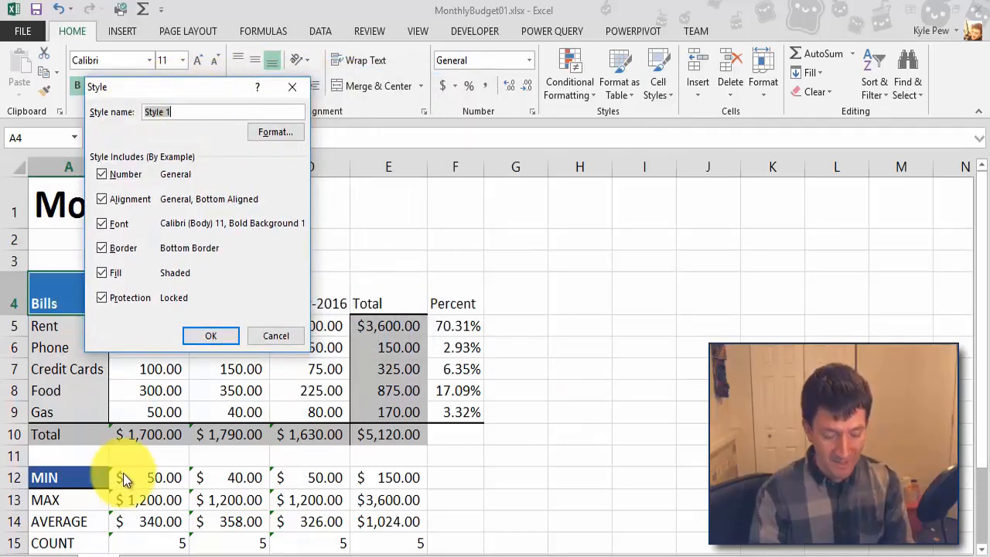
type("AwesomeH")
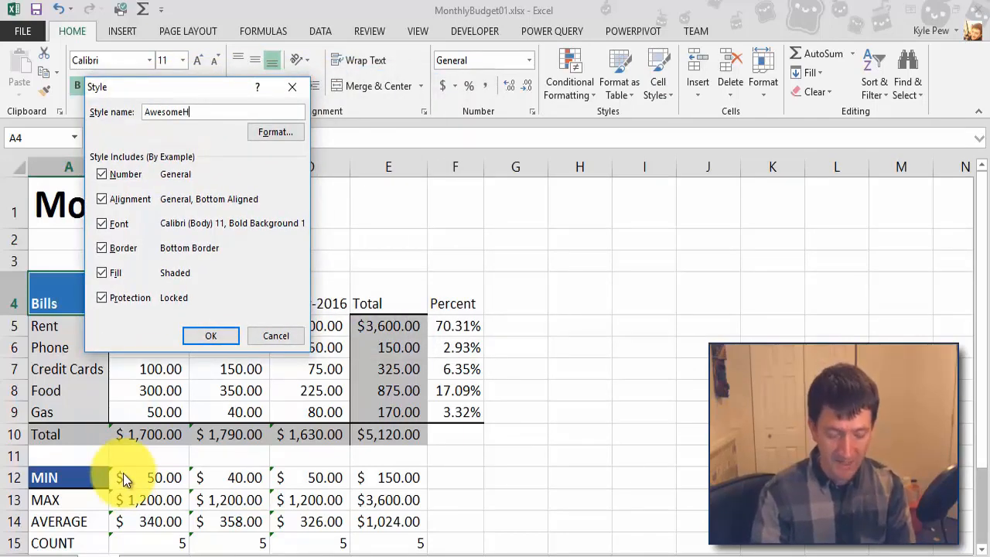
type("eaderStyle")
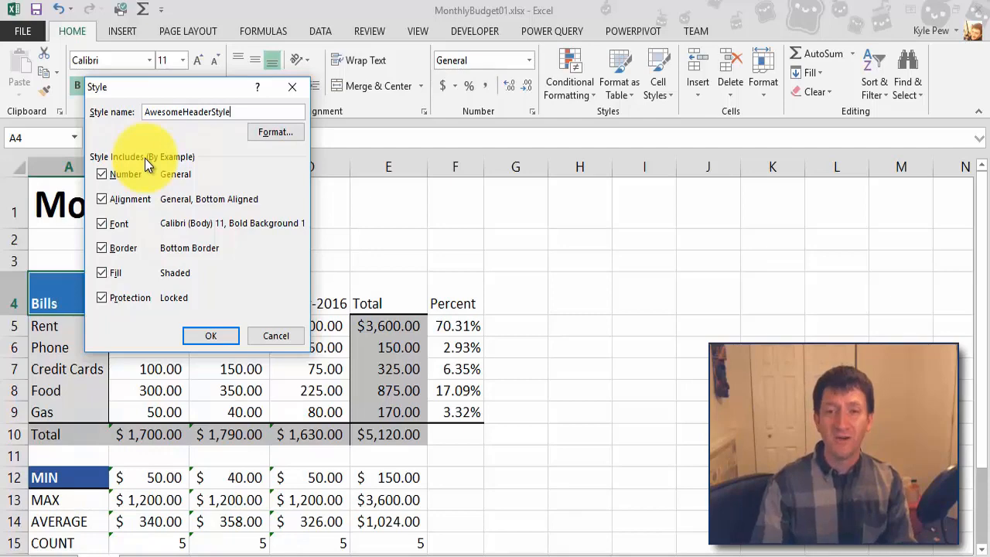
left_click(199, 334)
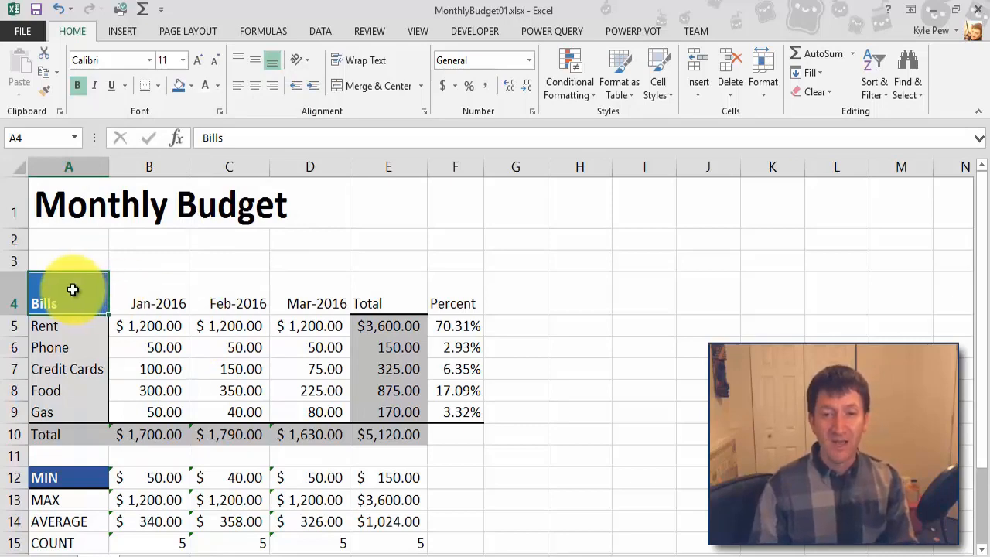
- Apply the AwesomeHeaderStyle cell style to the whole header row A4:F4
left_click_drag(73, 286, 445, 304)
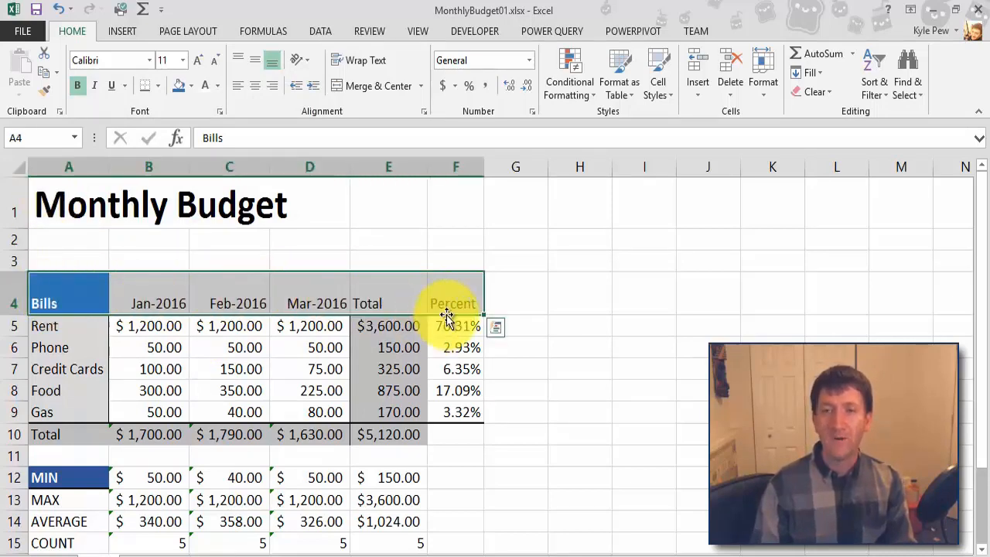
left_click(658, 91)
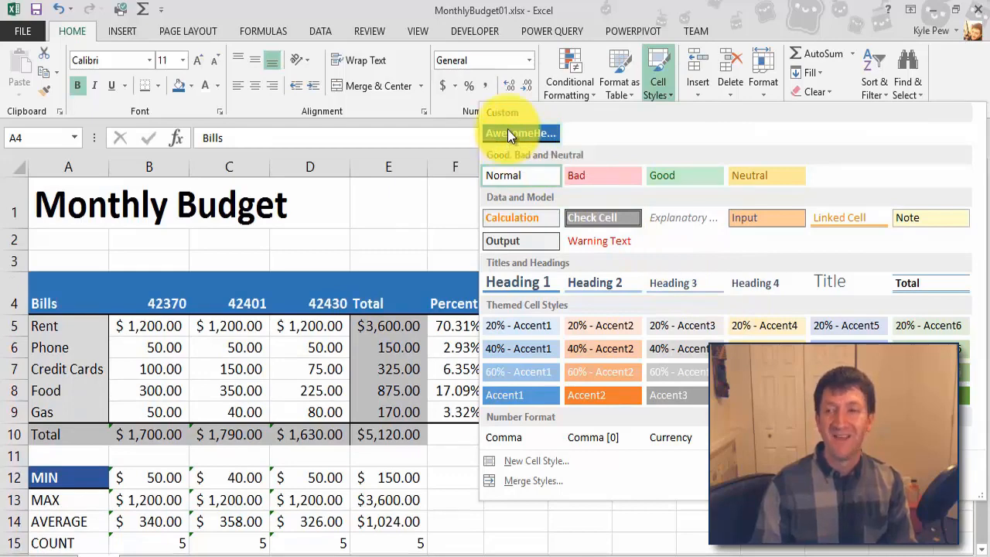
left_click(507, 133)
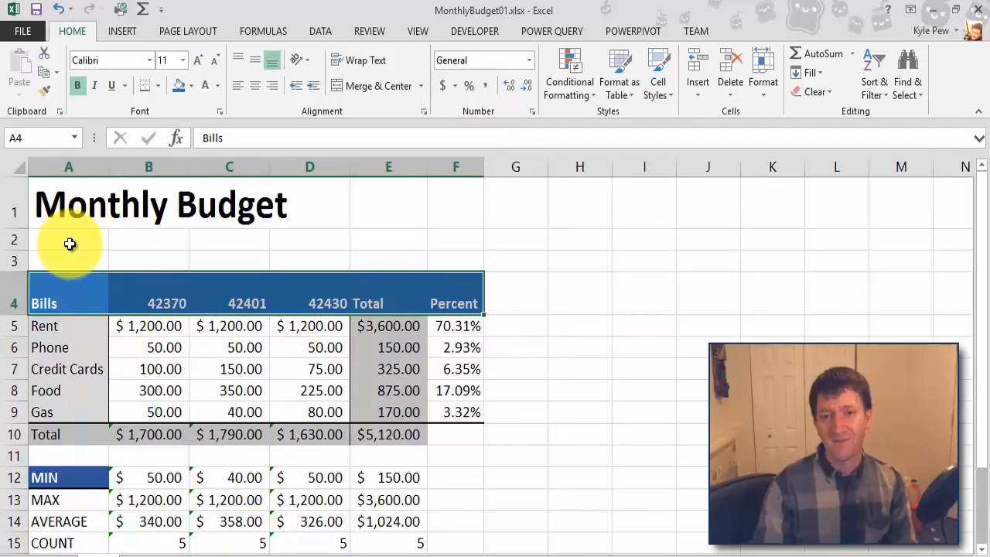
- Format the date serial numbers in header cells B4:D4 with the custom number format mmm-yyyy
left_click_drag(153, 306, 278, 297)
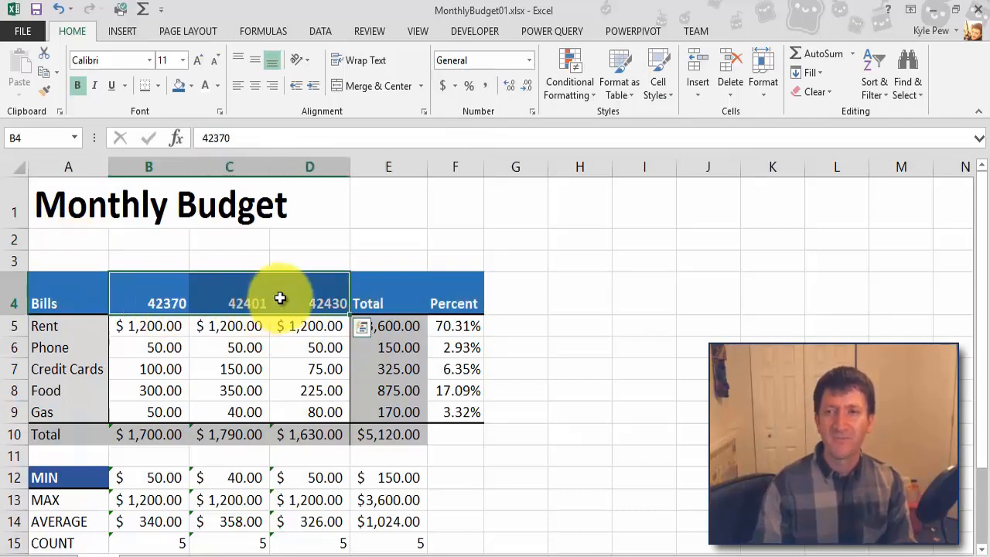
left_click(529, 61)
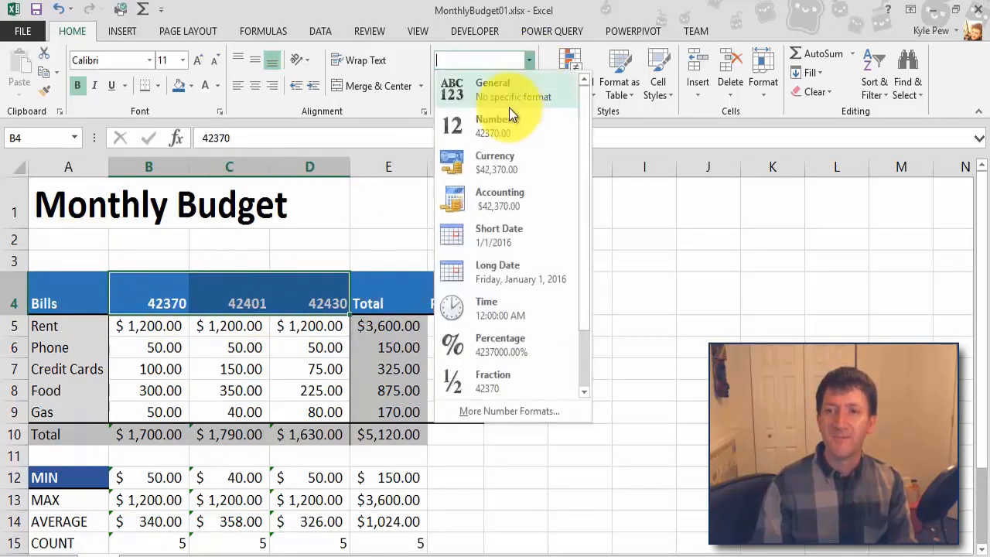
left_click(475, 410)
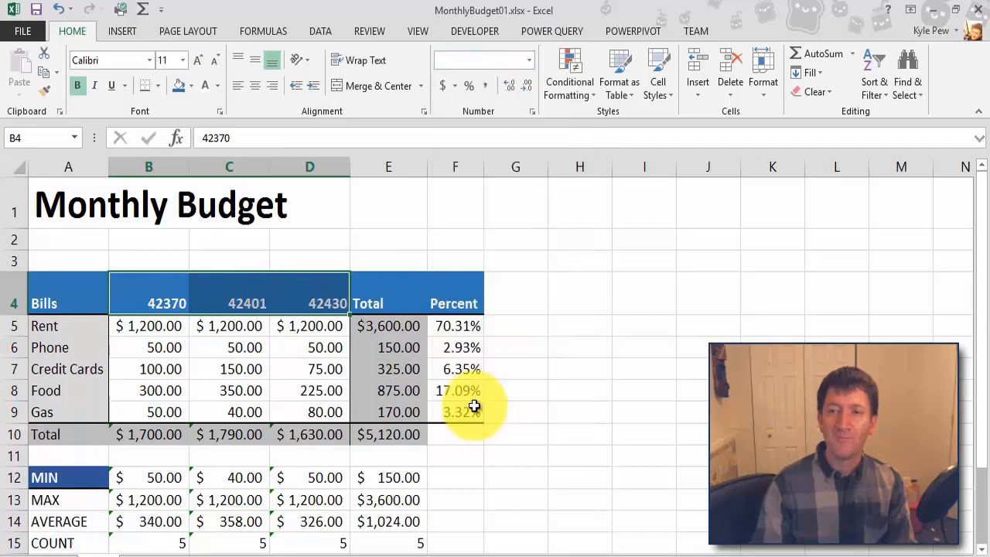
left_click(26, 216)
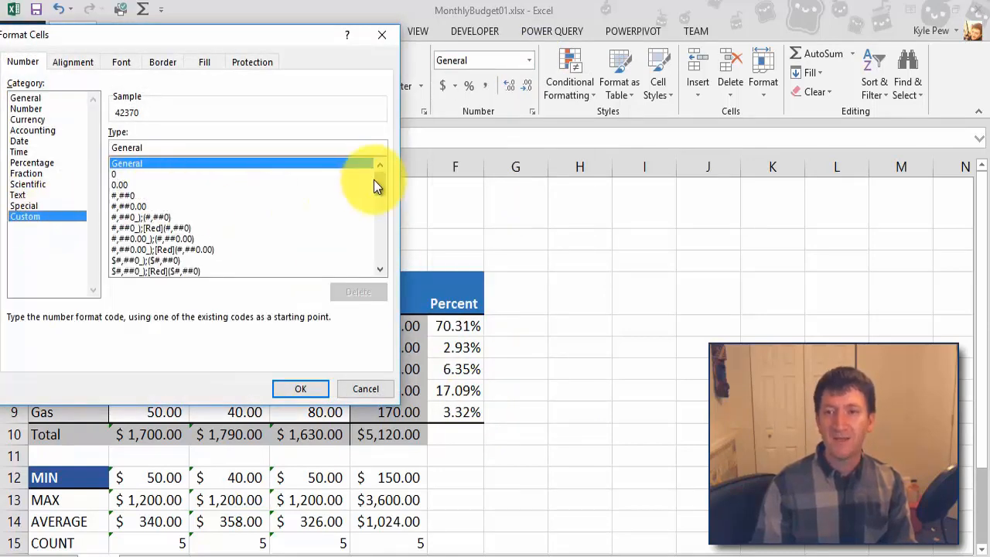
left_click_drag(375, 180, 378, 214)
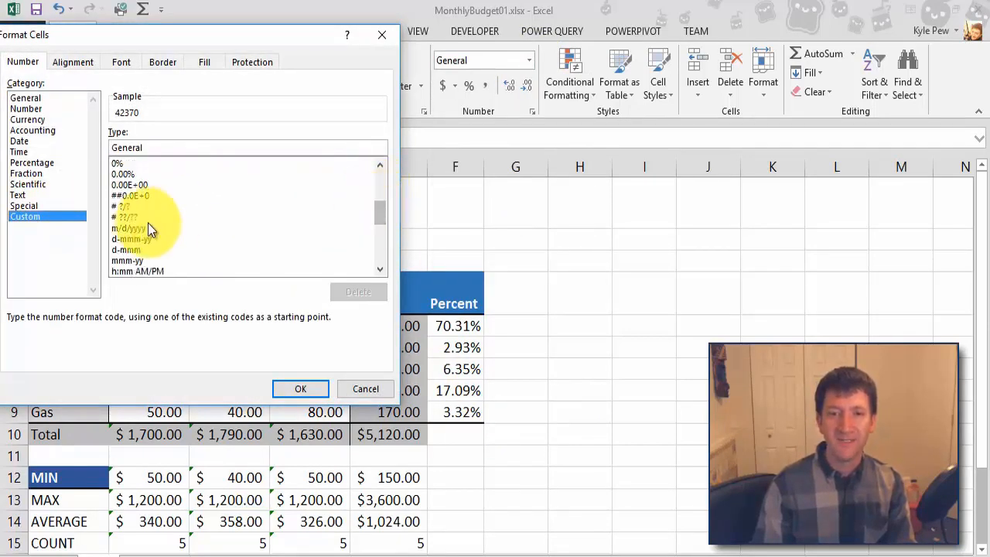
left_click(135, 261)
left_click(168, 142)
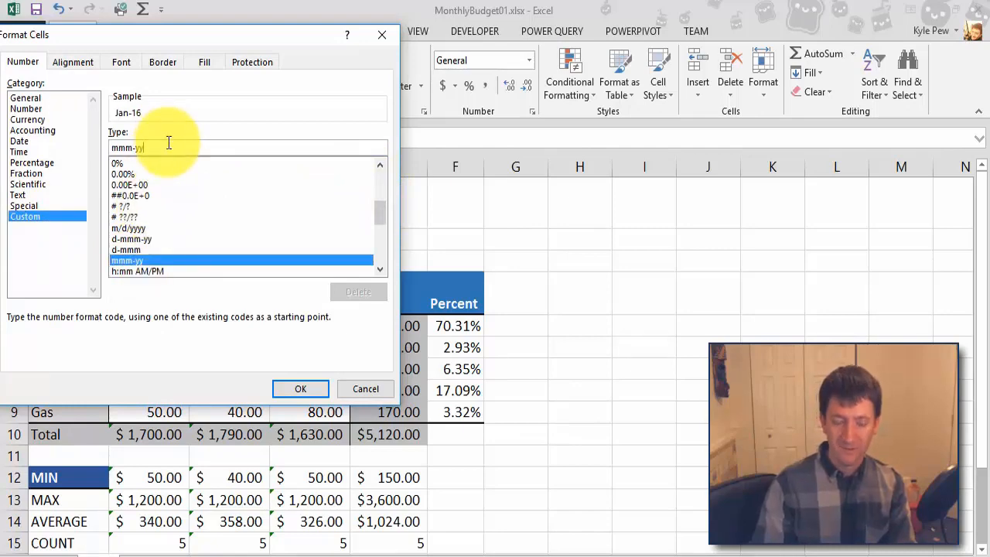
type("yy")
left_click(300, 388)
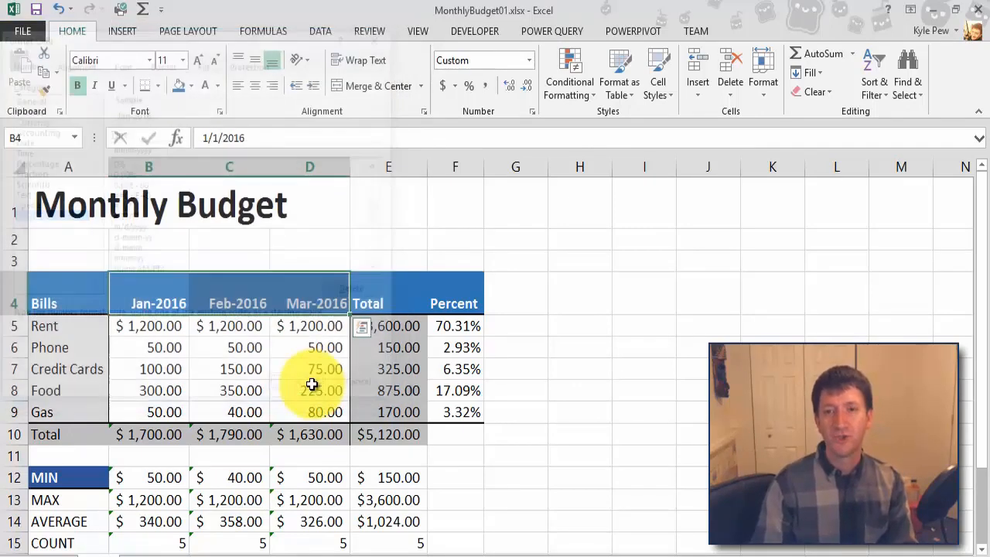
- Modify the AwesomeHeaderStyle cell style to use a dark green fill
left_click(54, 364)
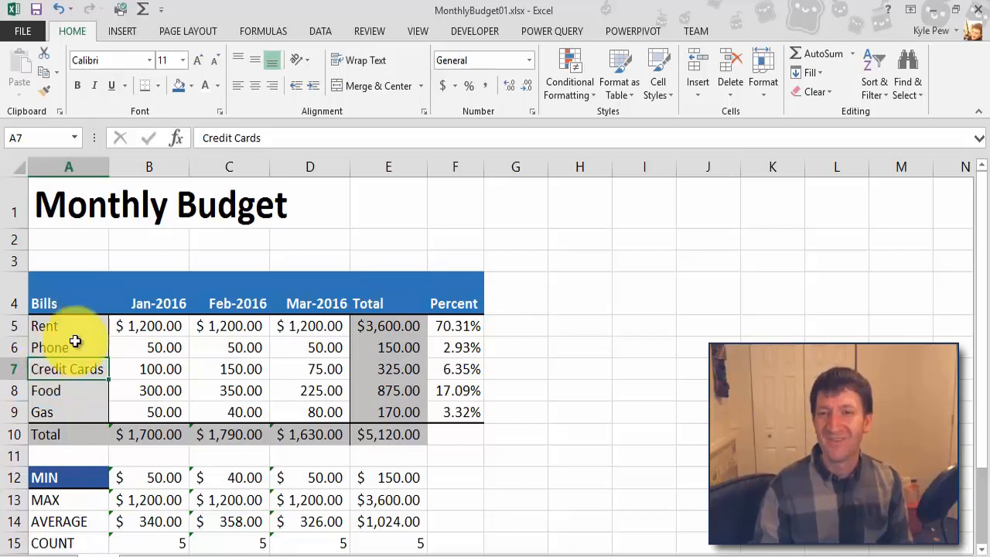
left_click(668, 94)
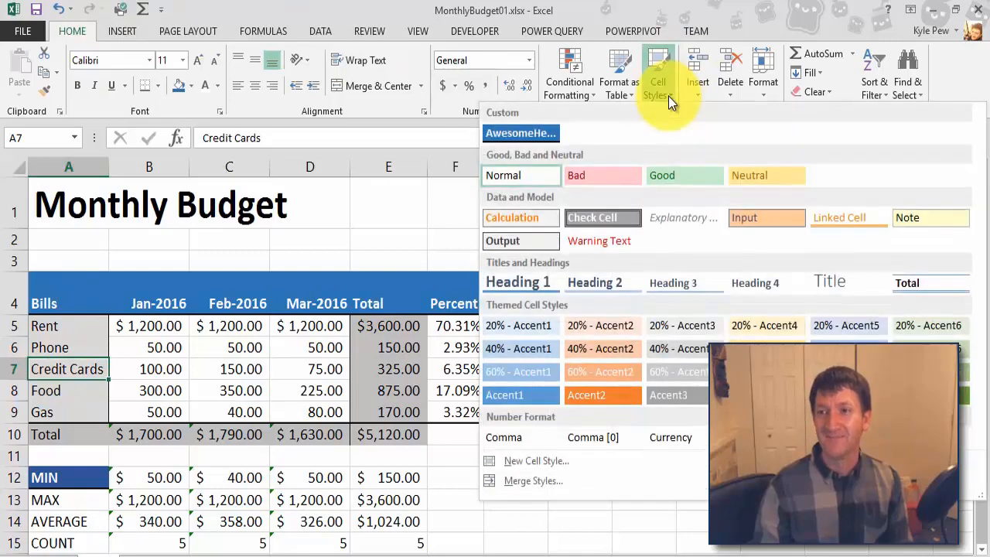
right_click(502, 133)
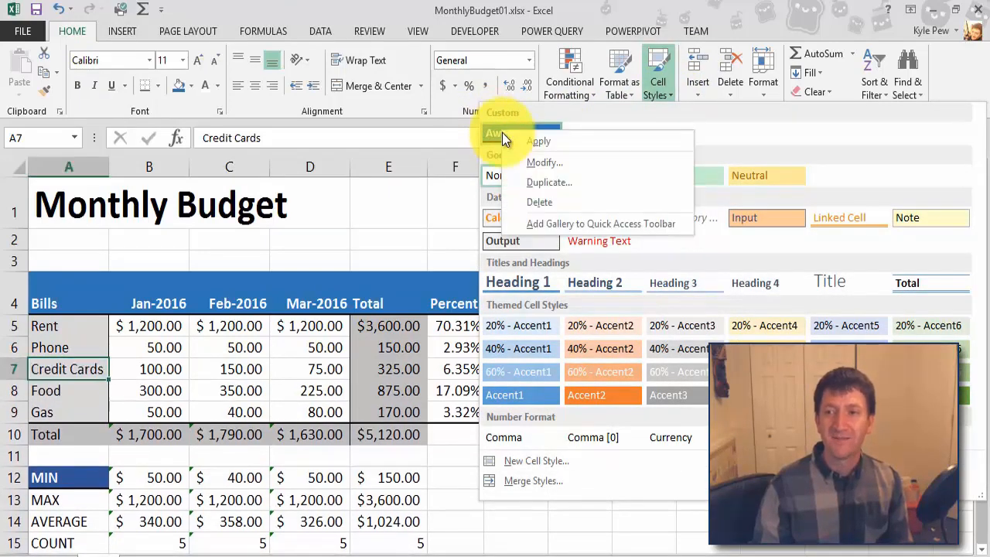
left_click(533, 164)
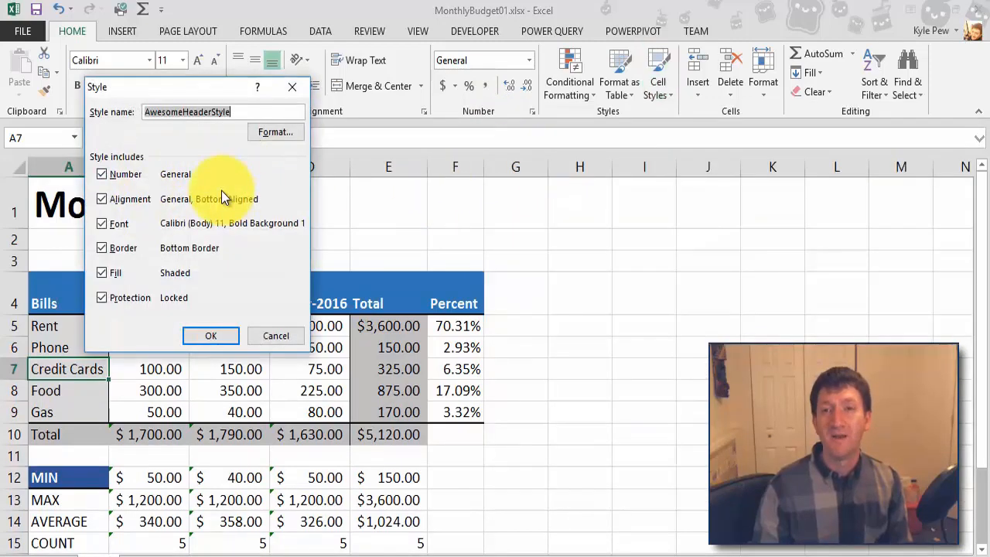
left_click(276, 133)
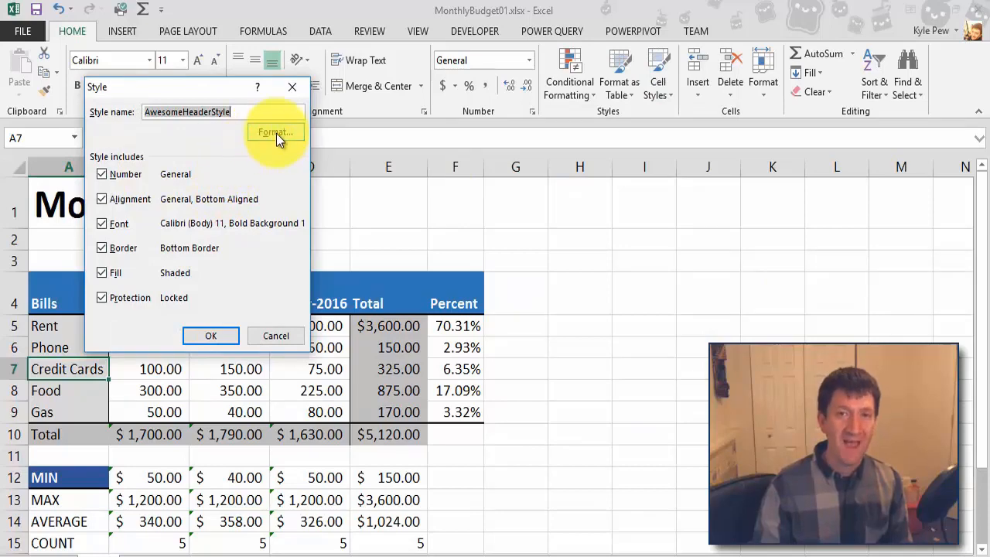
left_click_drag(95, 38, 142, 63)
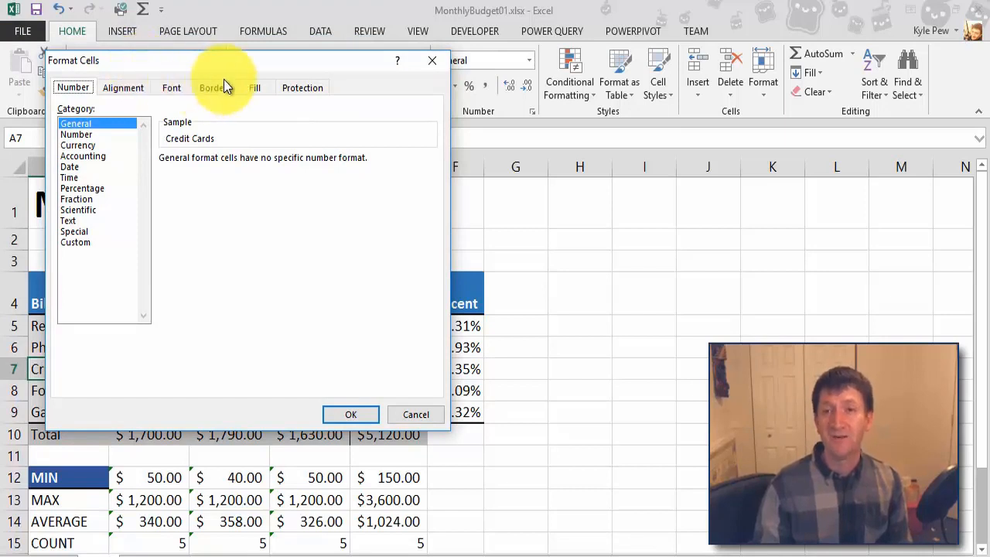
left_click(251, 88)
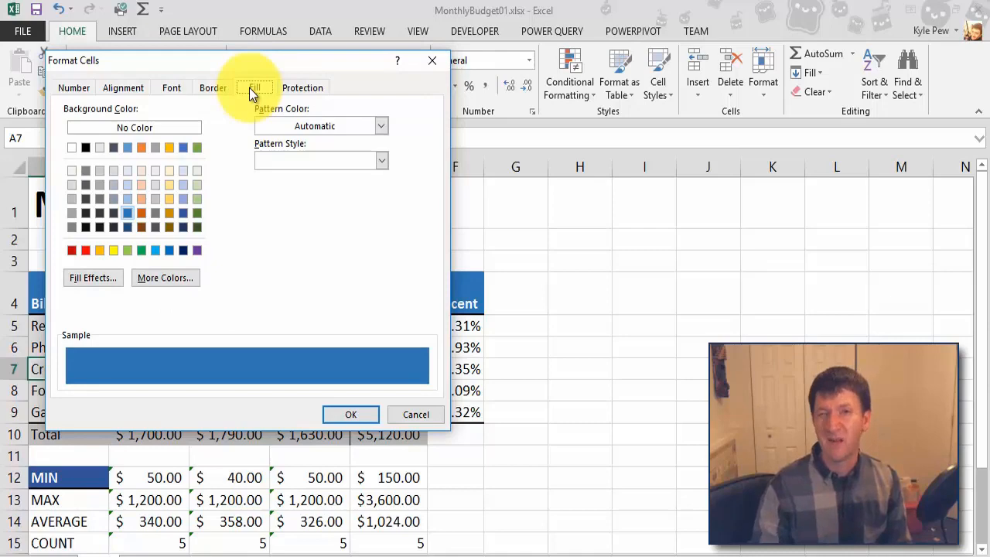
left_click(198, 213)
left_click(352, 415)
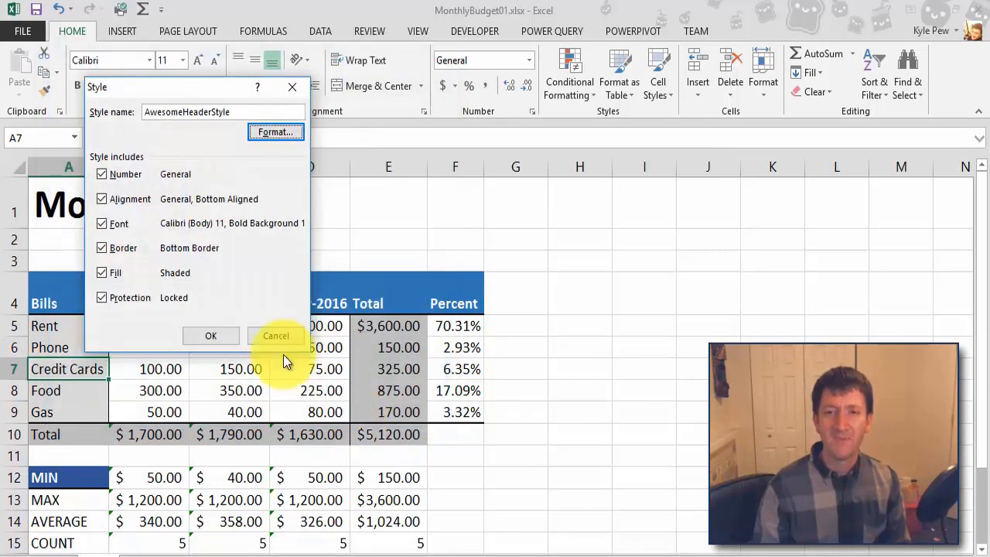
left_click(210, 336)
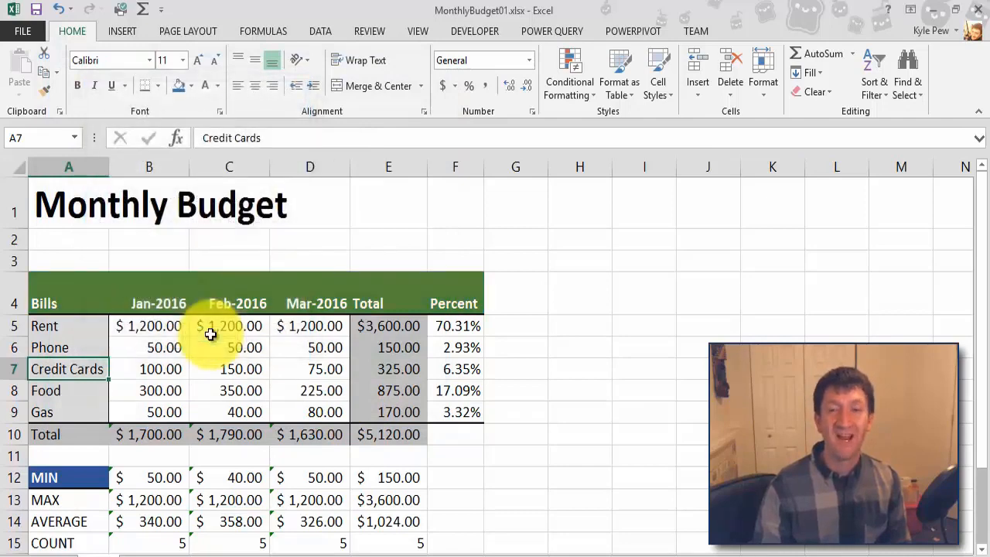
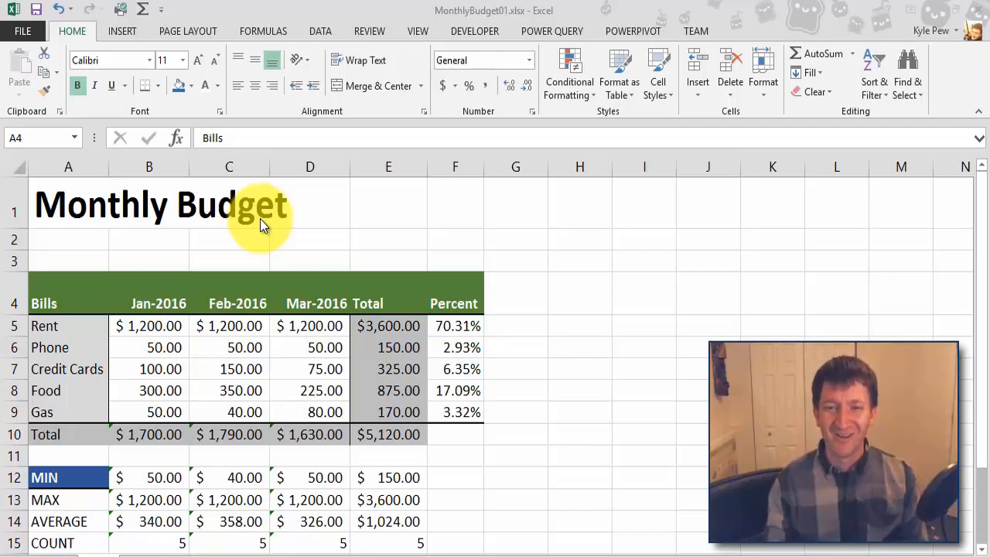
- Merge and center the Monthly Budget title across A1:F1
left_click(46, 201)
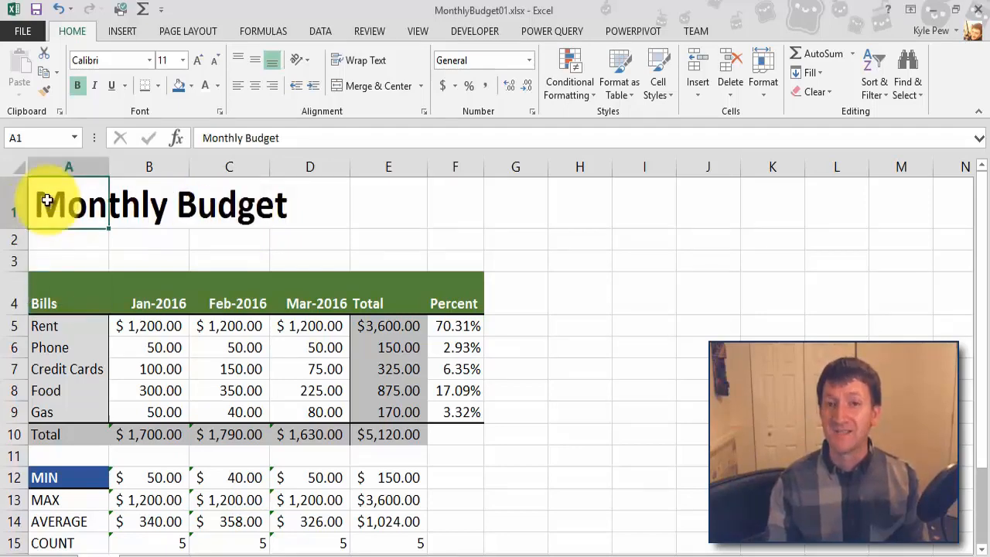
left_click_drag(46, 201, 431, 192)
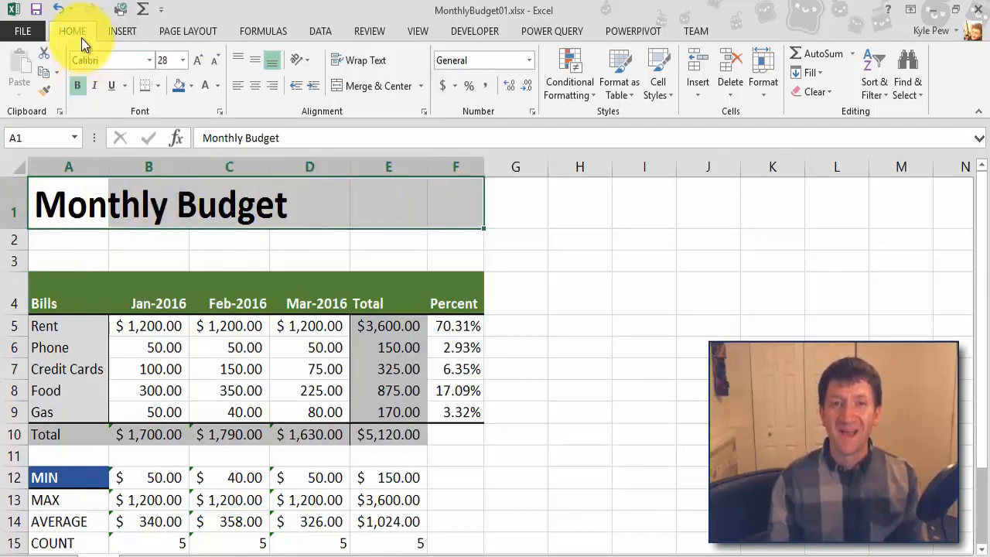
left_click(353, 87)
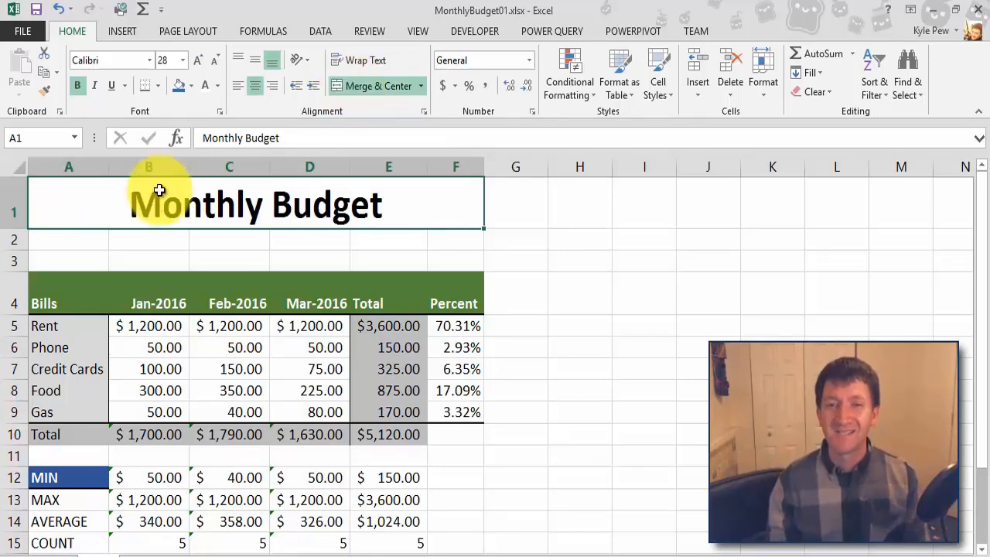
left_click(132, 241)
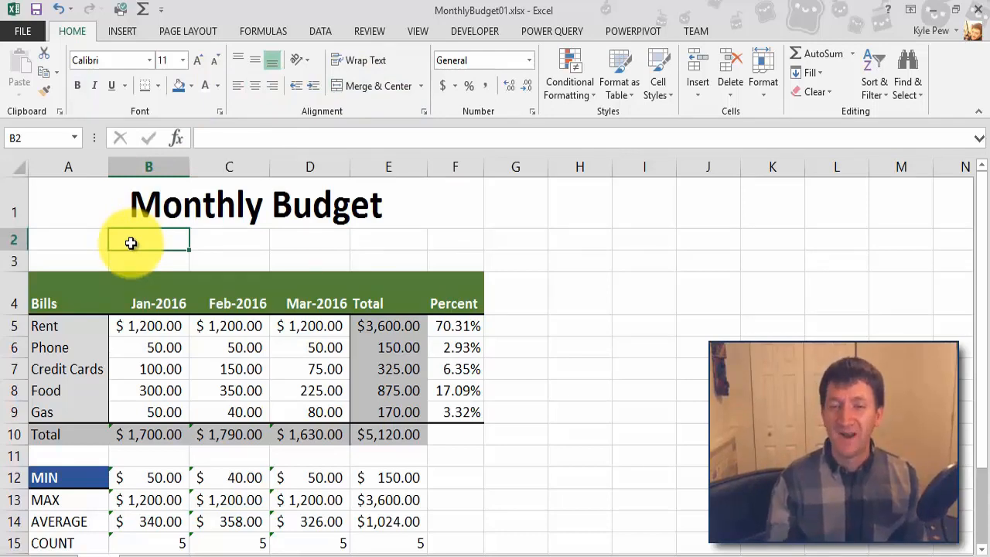
- Give the merged Monthly Budget title a dark blue fill, white text and a bottom border
left_click(124, 205)
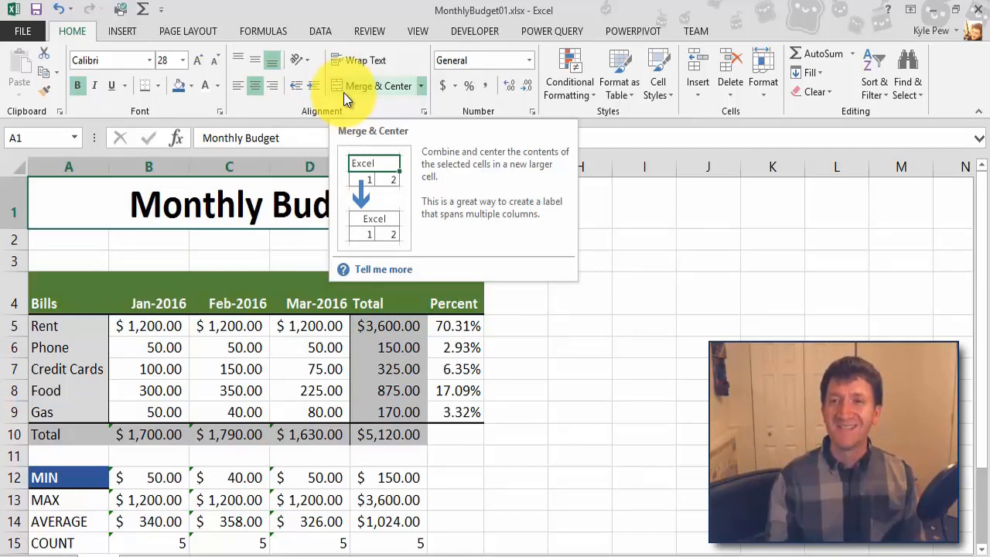
left_click(190, 85)
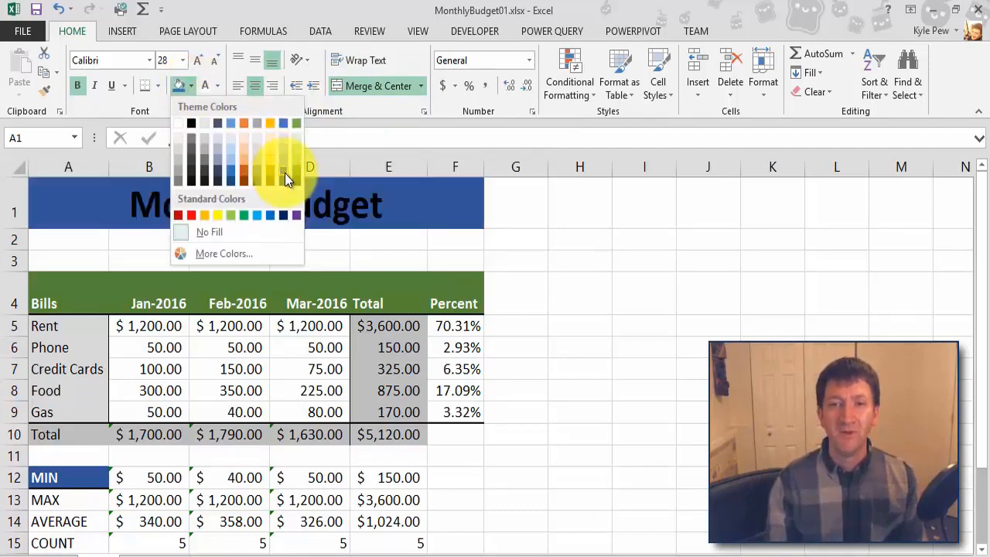
left_click(284, 173)
left_click(204, 87)
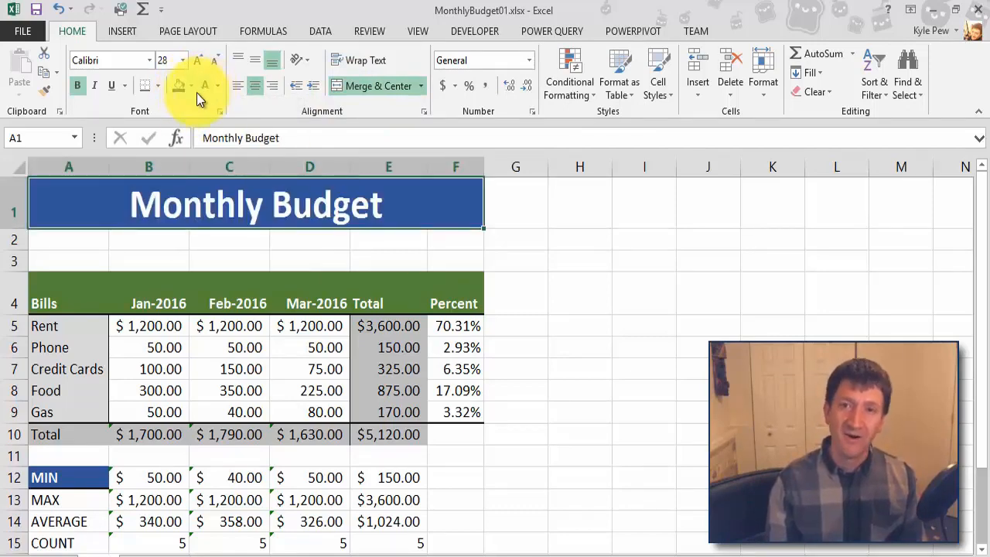
left_click(149, 86)
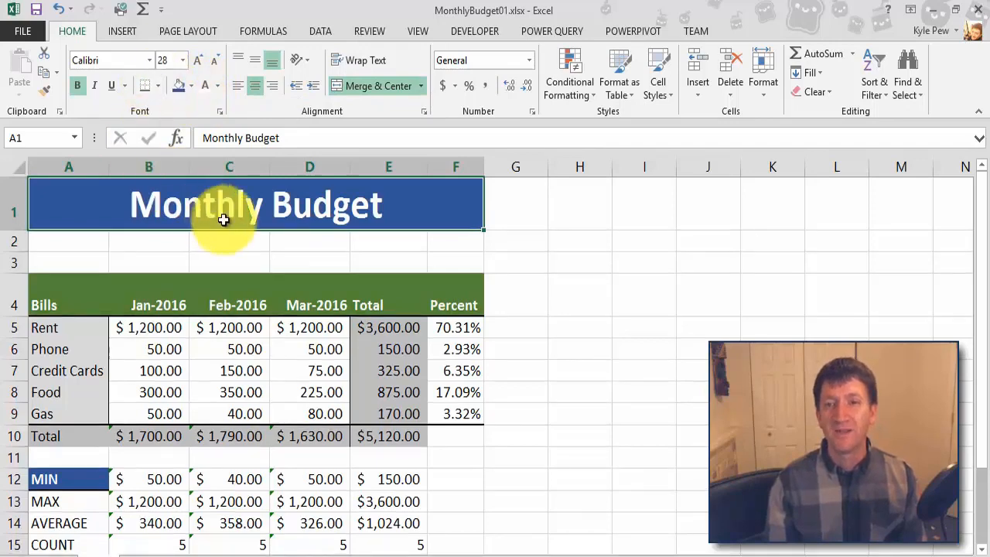
left_click(552, 266)
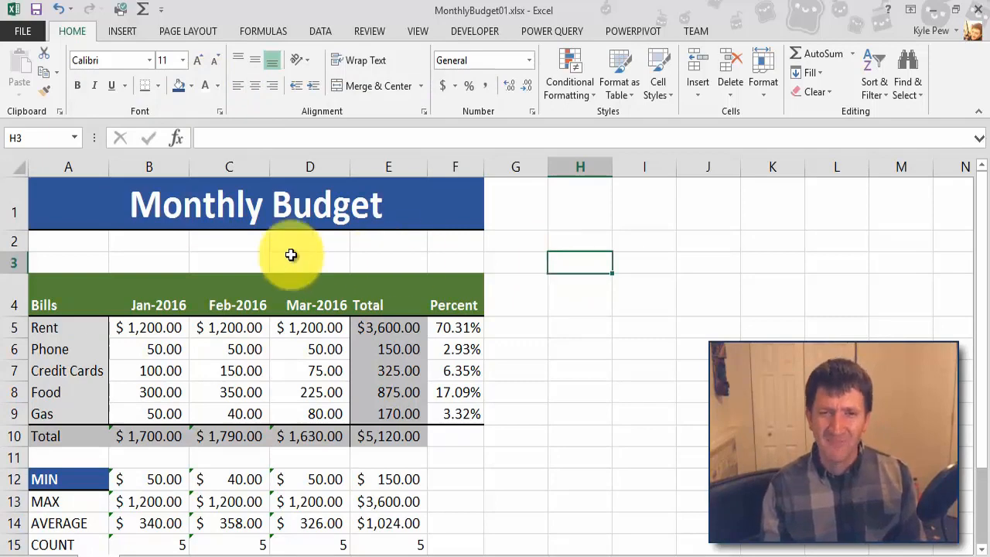
- Delete the empty row 3 above the Bills header row
left_click(16, 262)
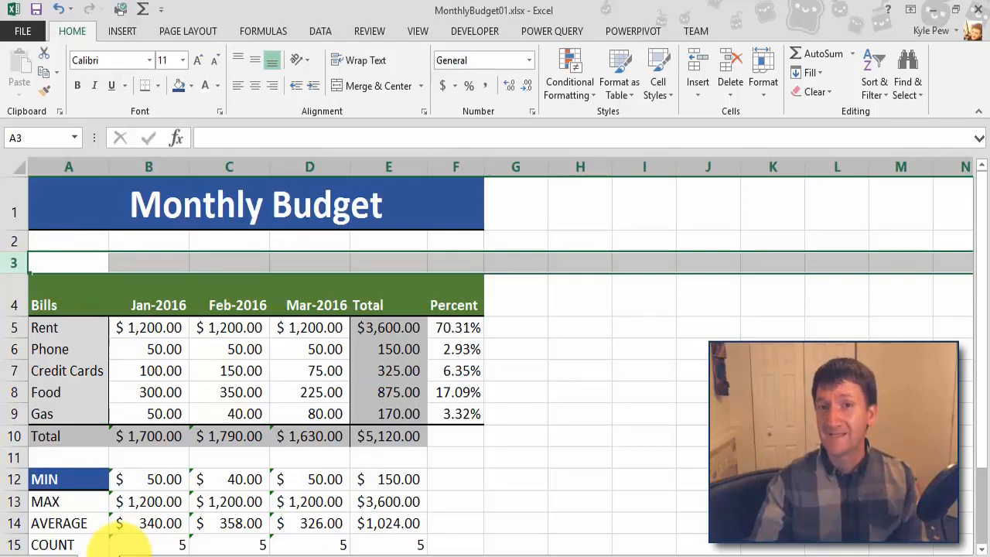
key("ctrl+minus")
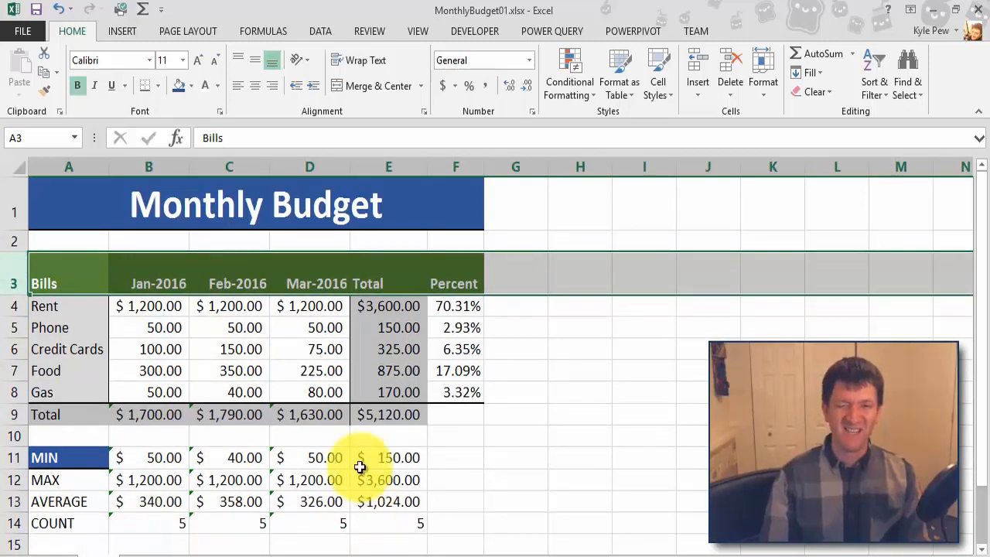
left_click(282, 390)
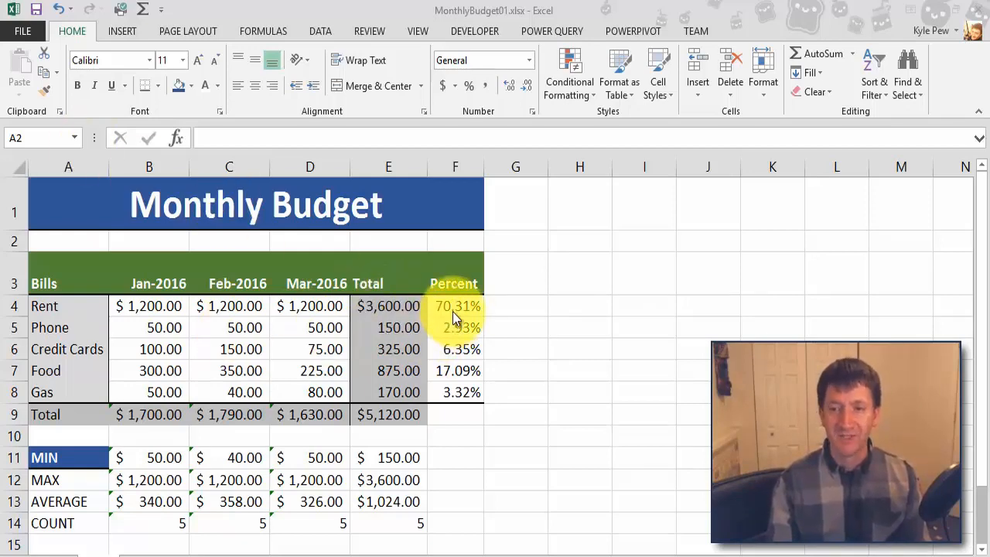
- Start a Greater Than highlight rule for the bill amounts in B4:D8 with a threshold of 200
left_click_drag(452, 312, 452, 389)
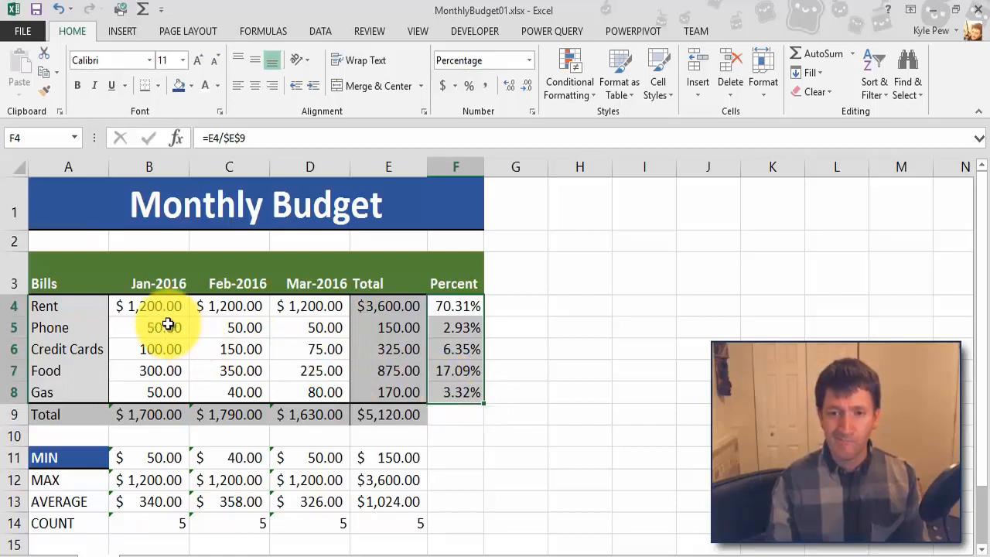
left_click_drag(151, 307, 312, 396)
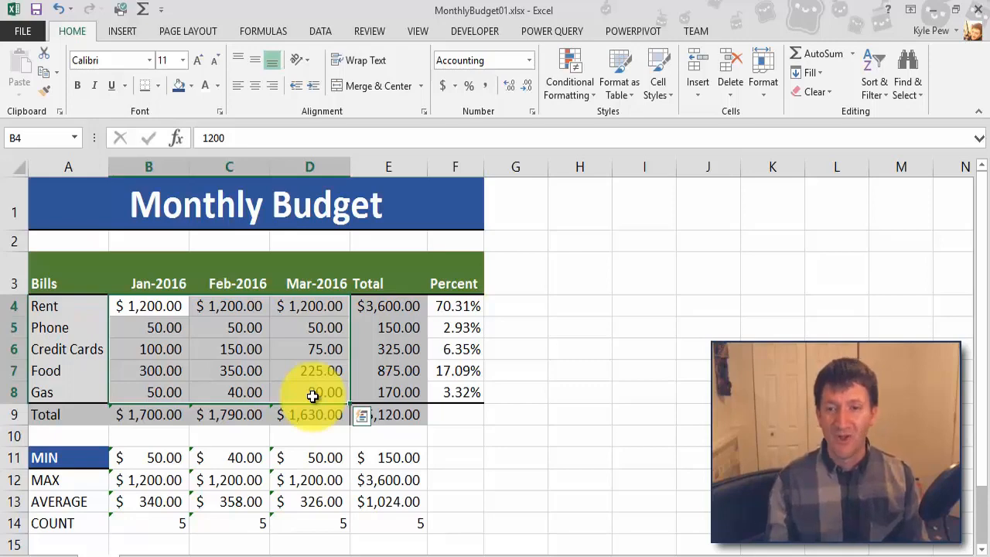
left_click_drag(151, 305, 292, 388)
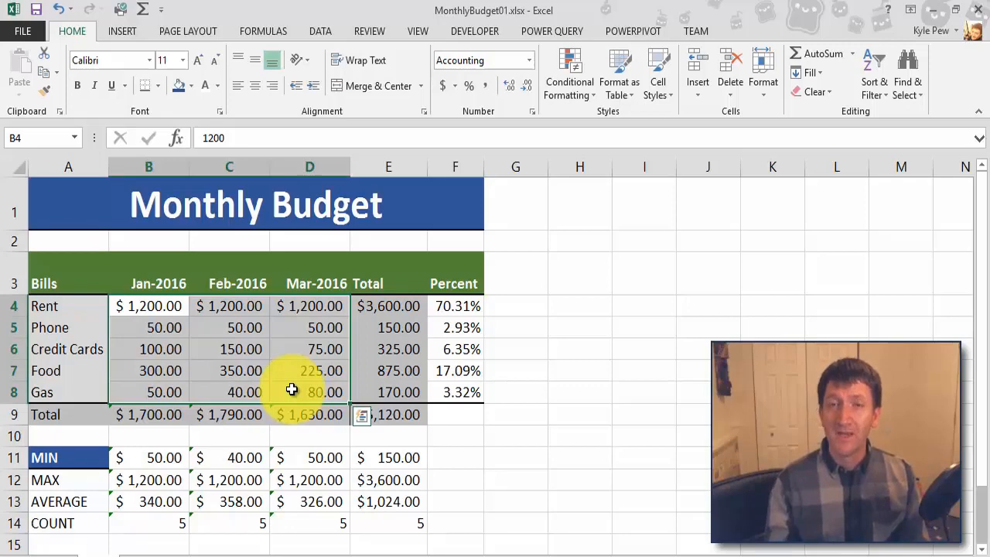
left_click_drag(147, 308, 293, 394)
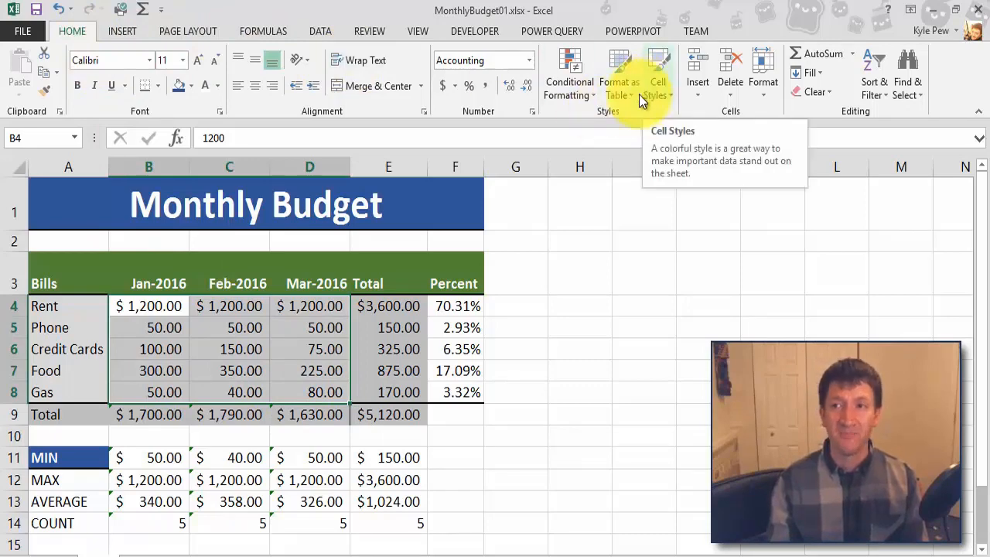
left_click(570, 88)
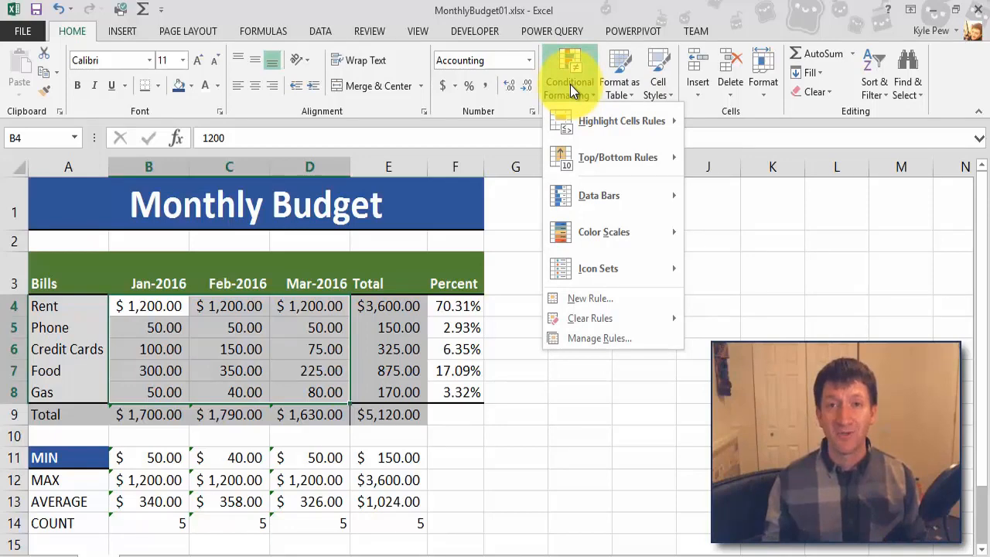
mouse_move(585, 118)
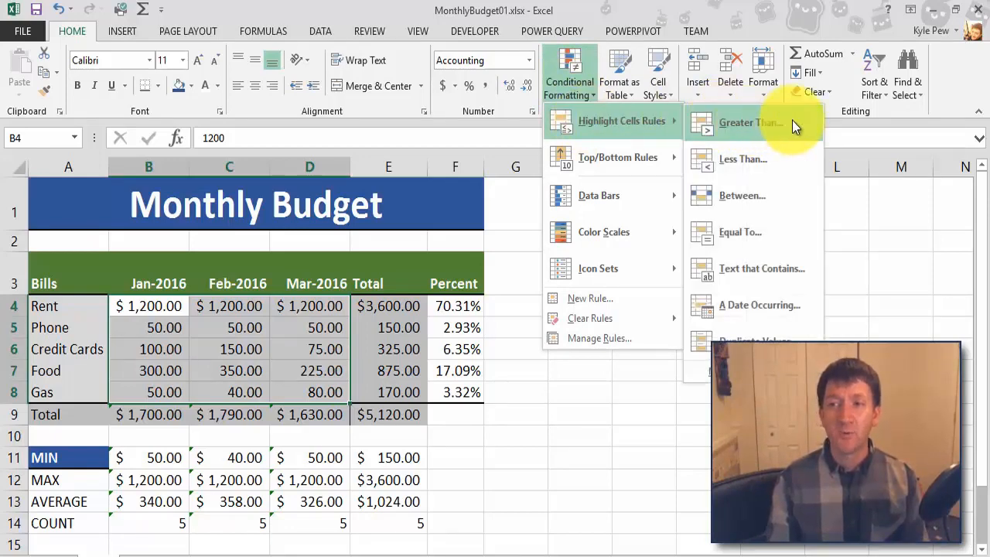
left_click(725, 122)
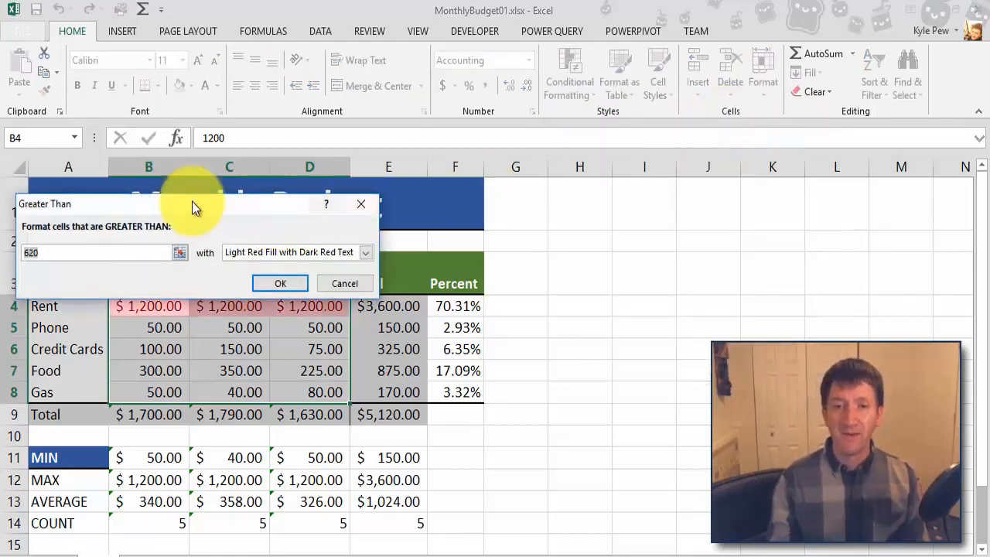
left_click_drag(154, 205, 174, 182)
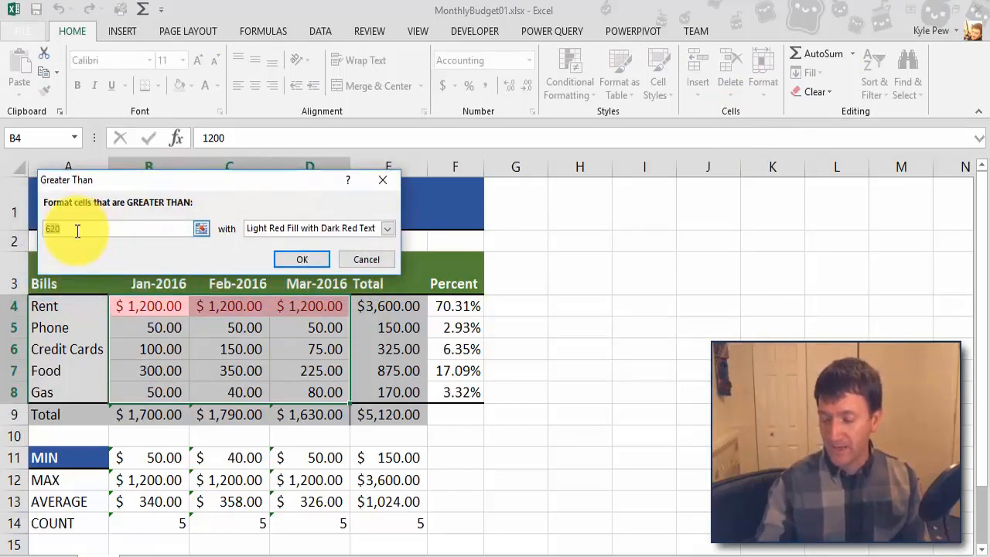
type("200")
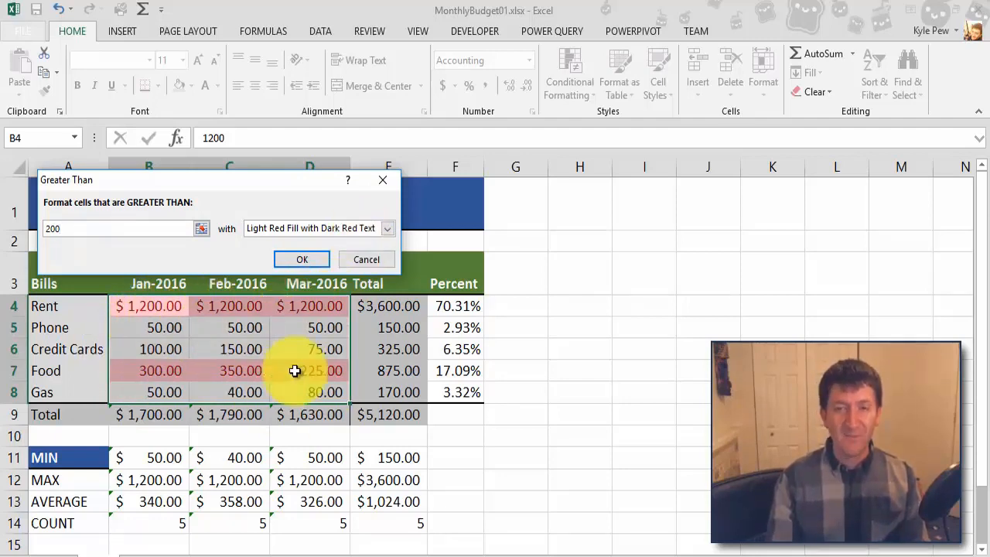
- Set the Greater Than threshold to 300 and apply the rule with Light Red Fill with Dark Red Text
double_click(81, 230)
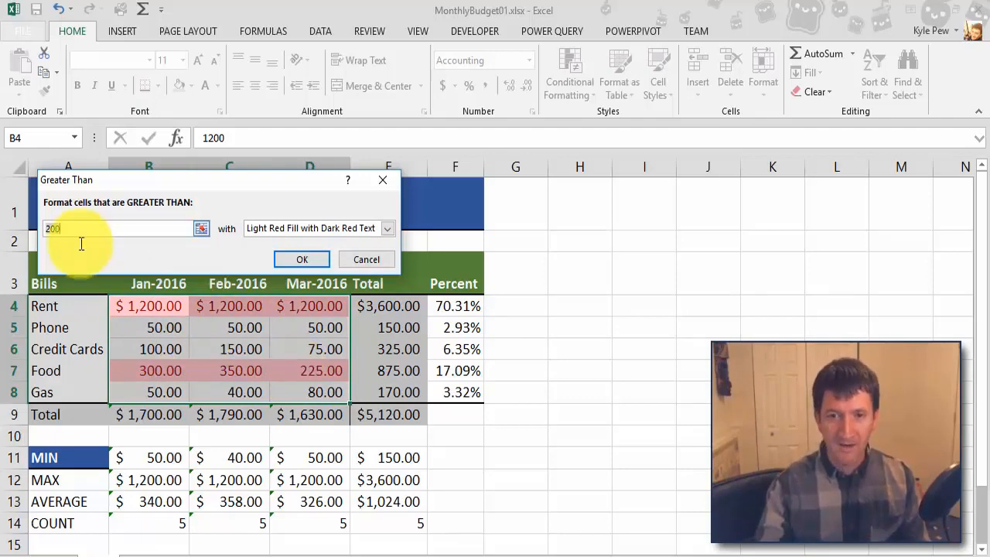
type("300")
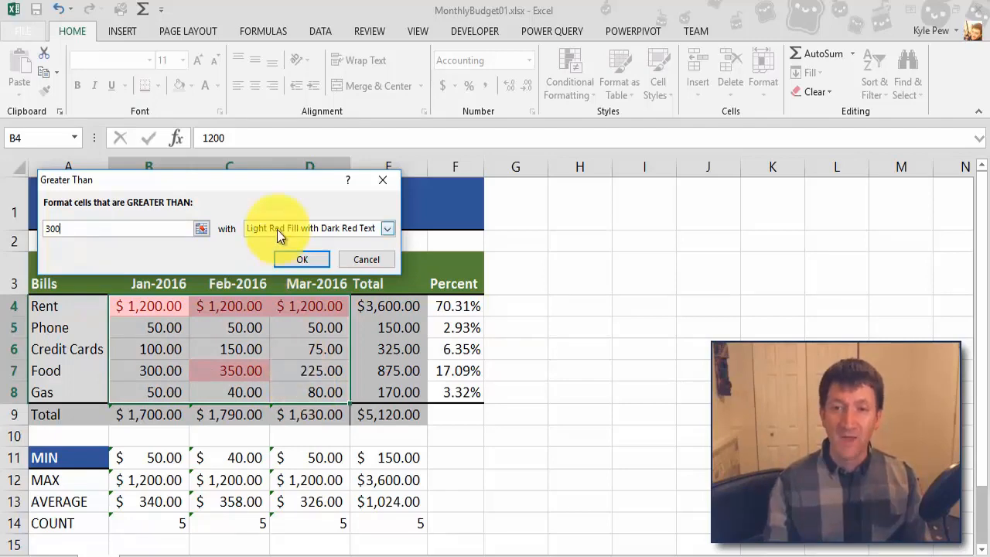
left_click(386, 228)
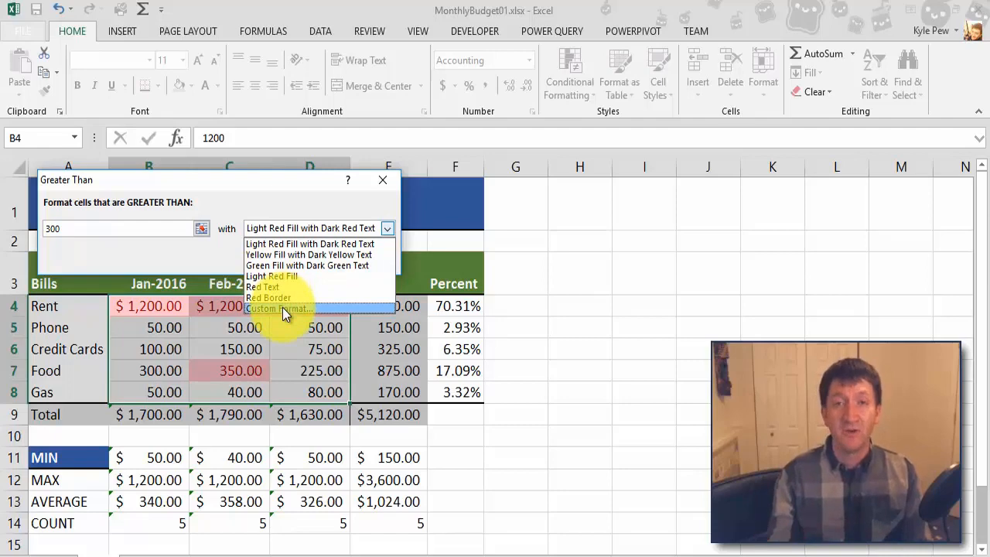
left_click(271, 185)
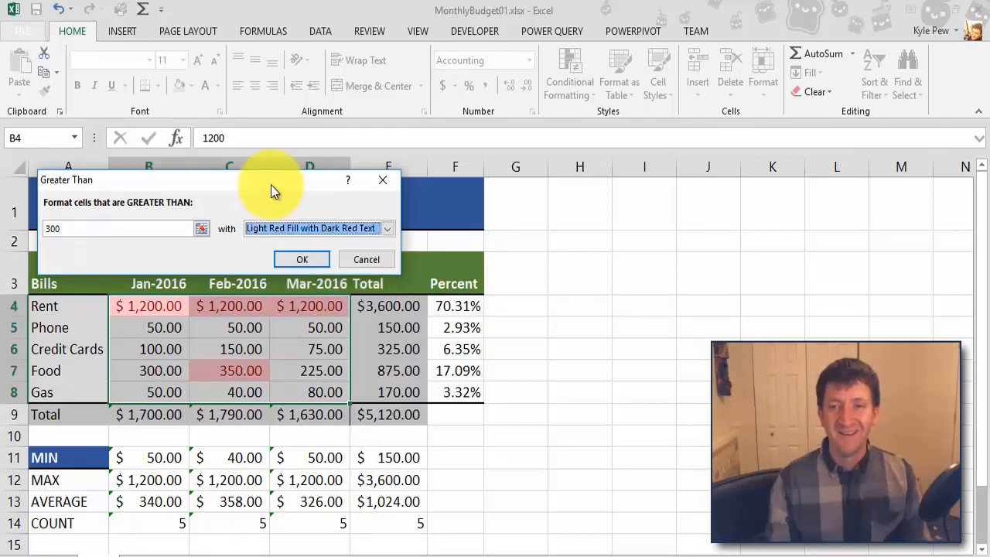
left_click(297, 260)
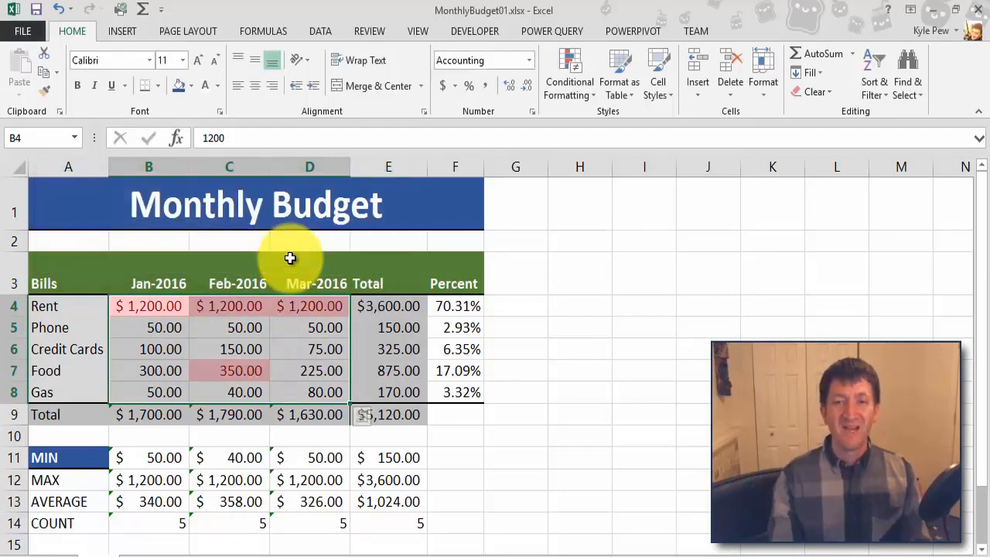
left_click(594, 468)
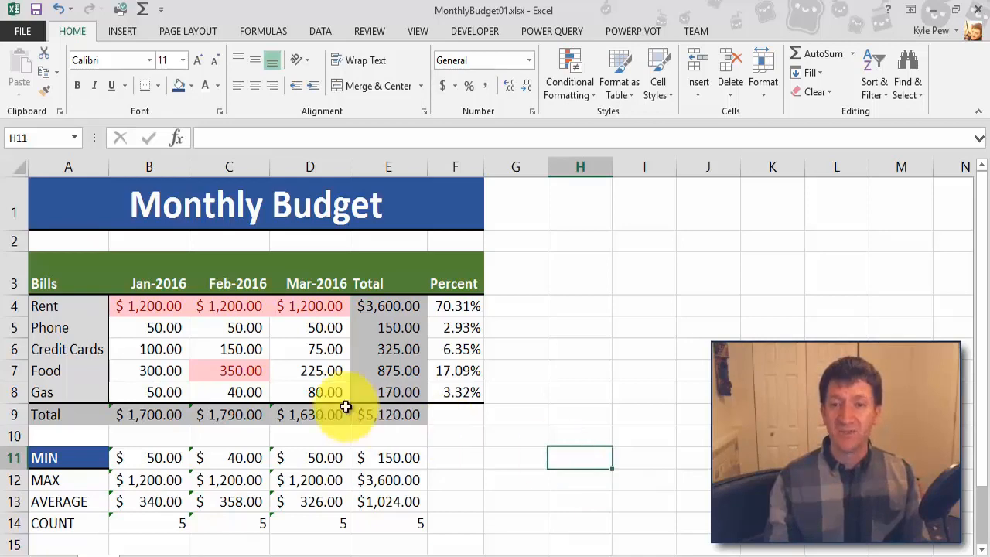
- Set the Jan-2016 Credit Cards amount in B6 to 400
left_click(154, 349)
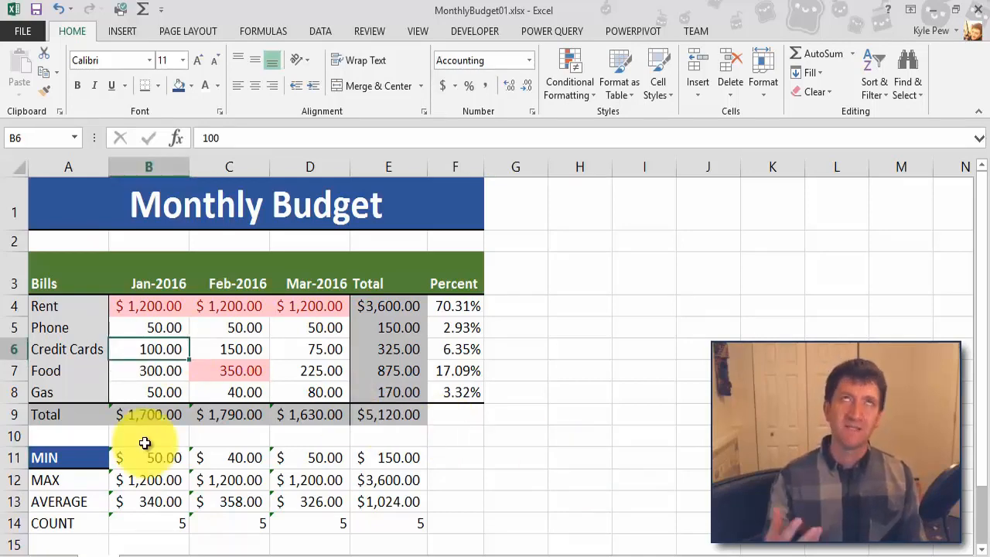
type("400")
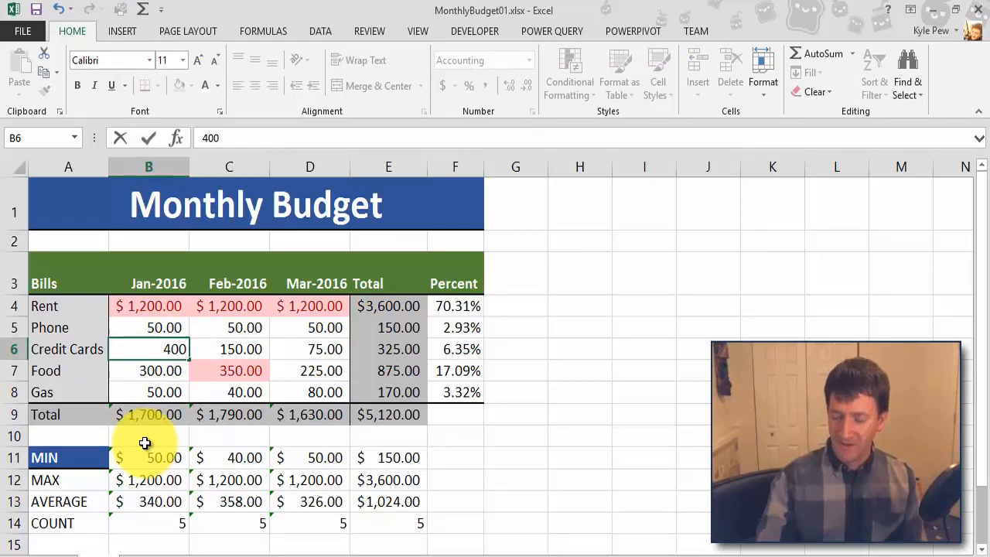
key("Return")
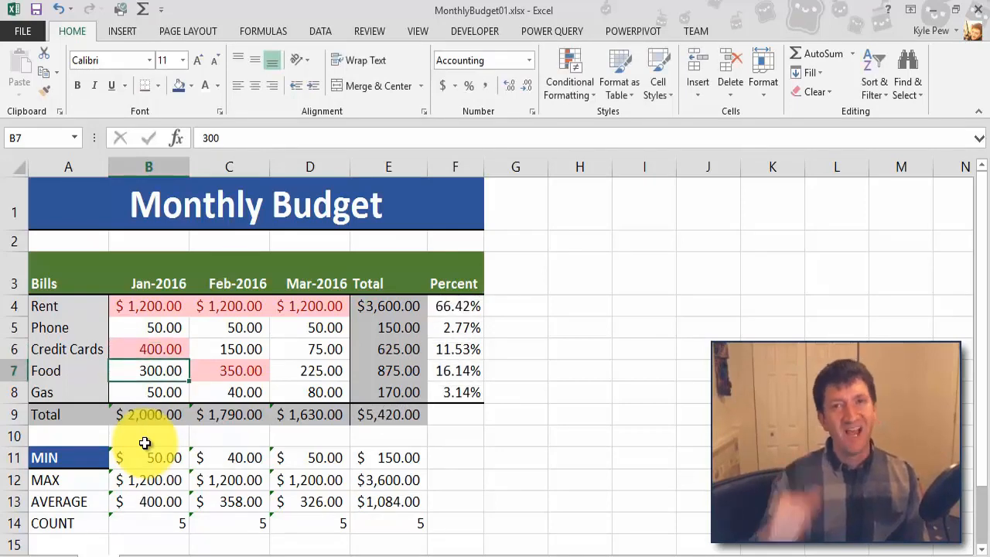